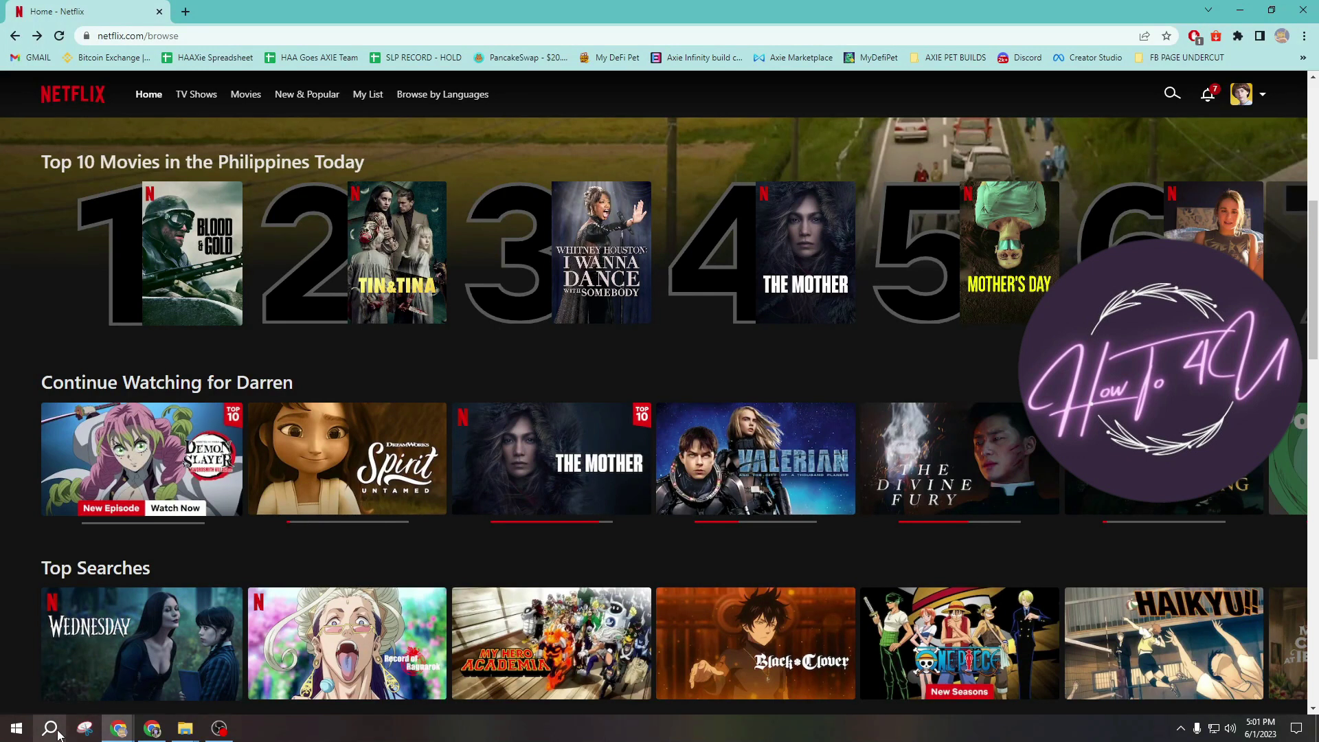
Minimize the Netflix browser and search Windows for 'micrso' to find Microsoft Store
{"action": "left_click", "coordinate": [118, 729]}
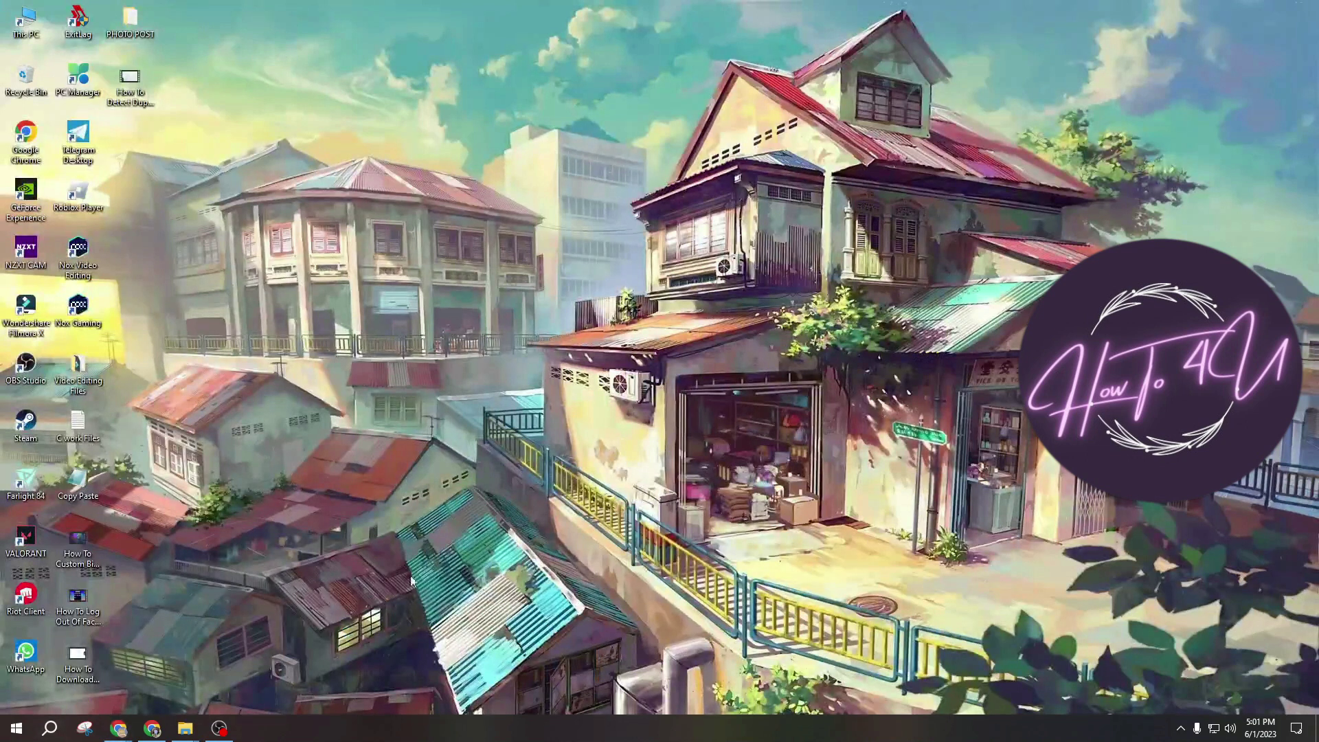
{"action": "left_click", "coordinate": [52, 731]}
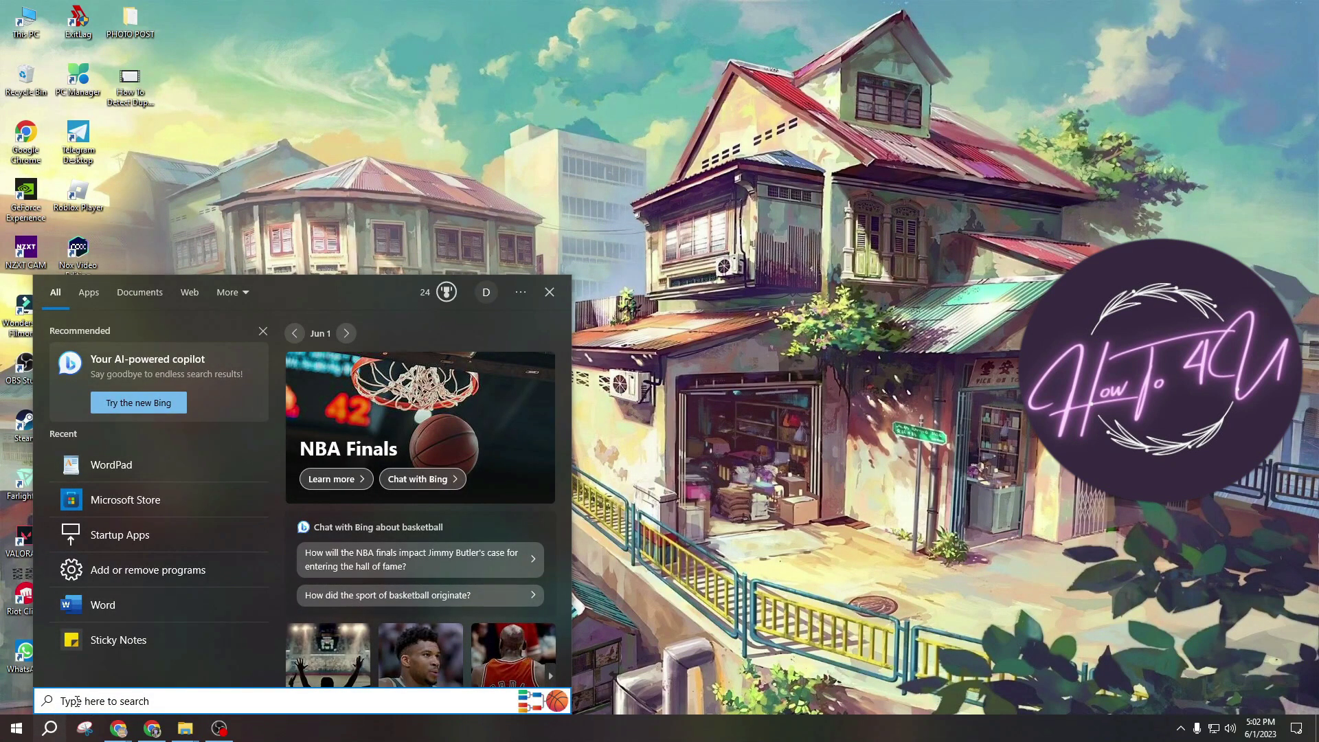
{"action": "type", "text": "micr"}
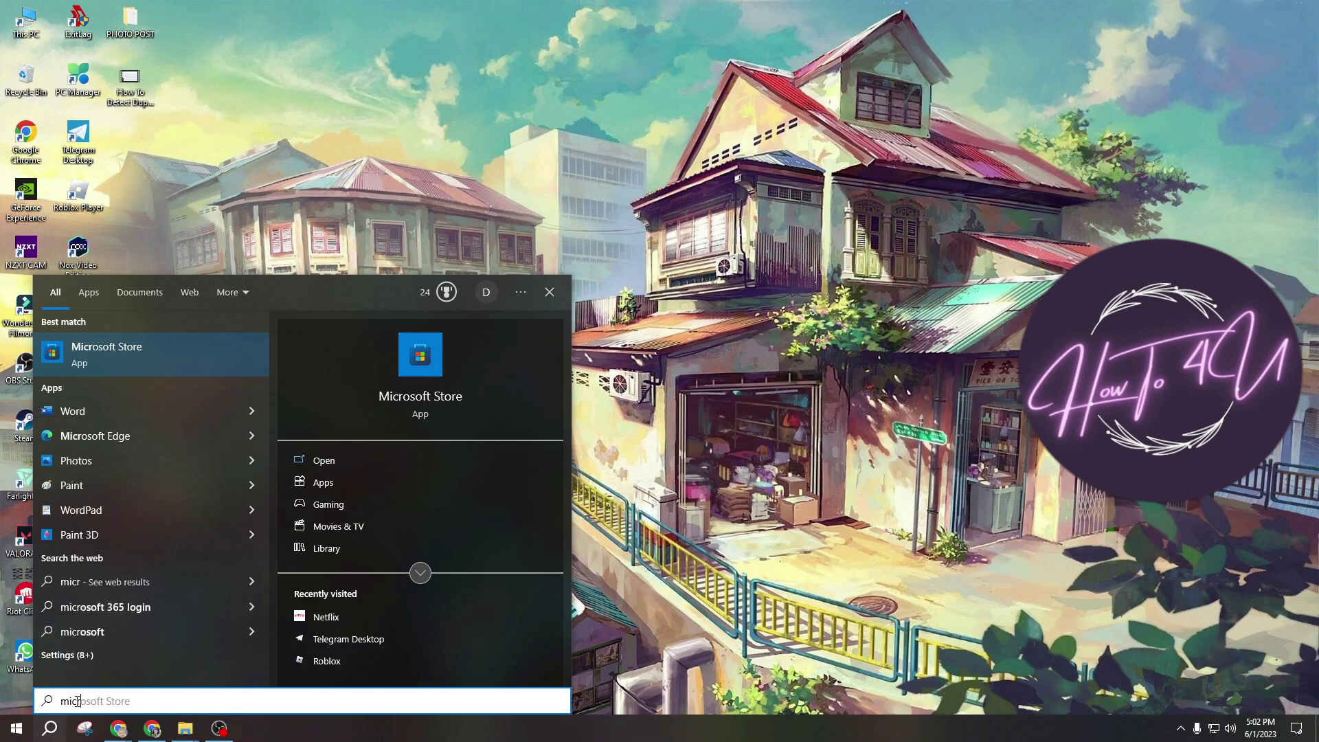
{"action": "type", "text": "so"}
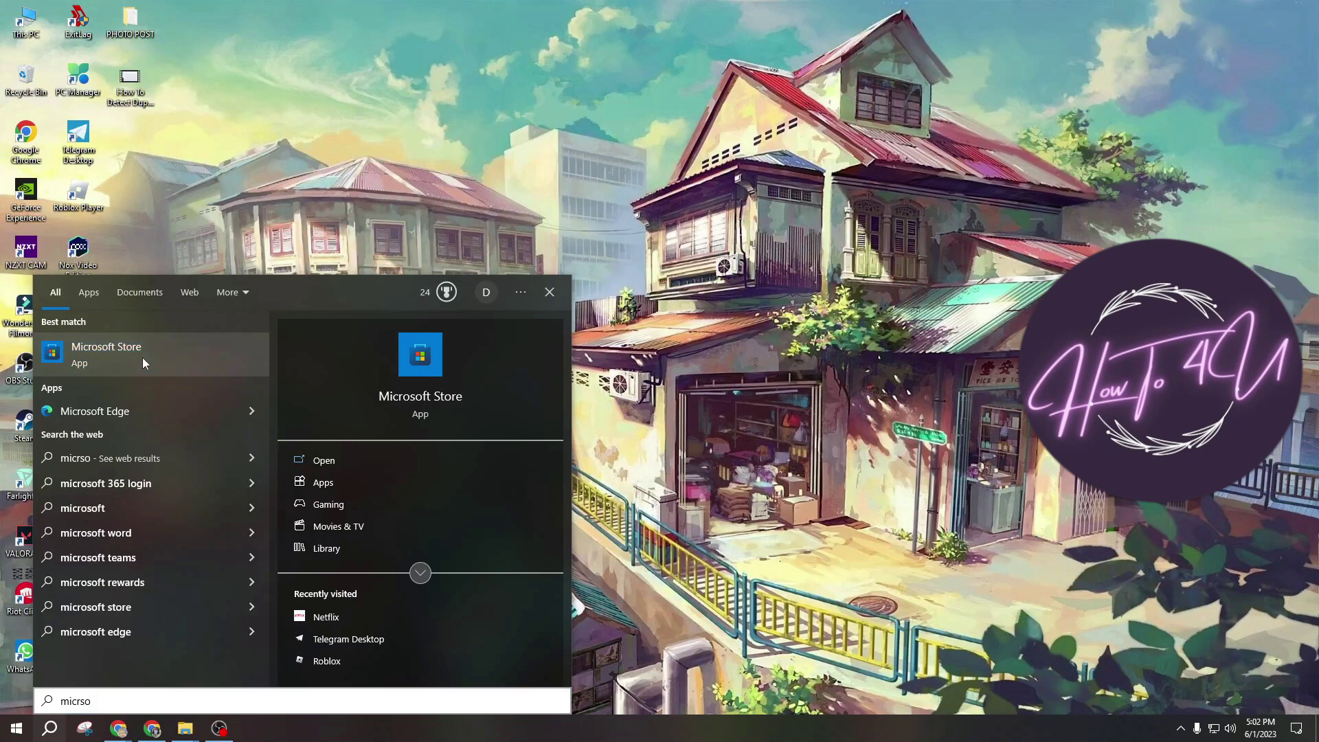
Launch Microsoft Store, search for 'netflix', and Get the Netflix app
{"action": "left_click", "coordinate": [144, 362]}
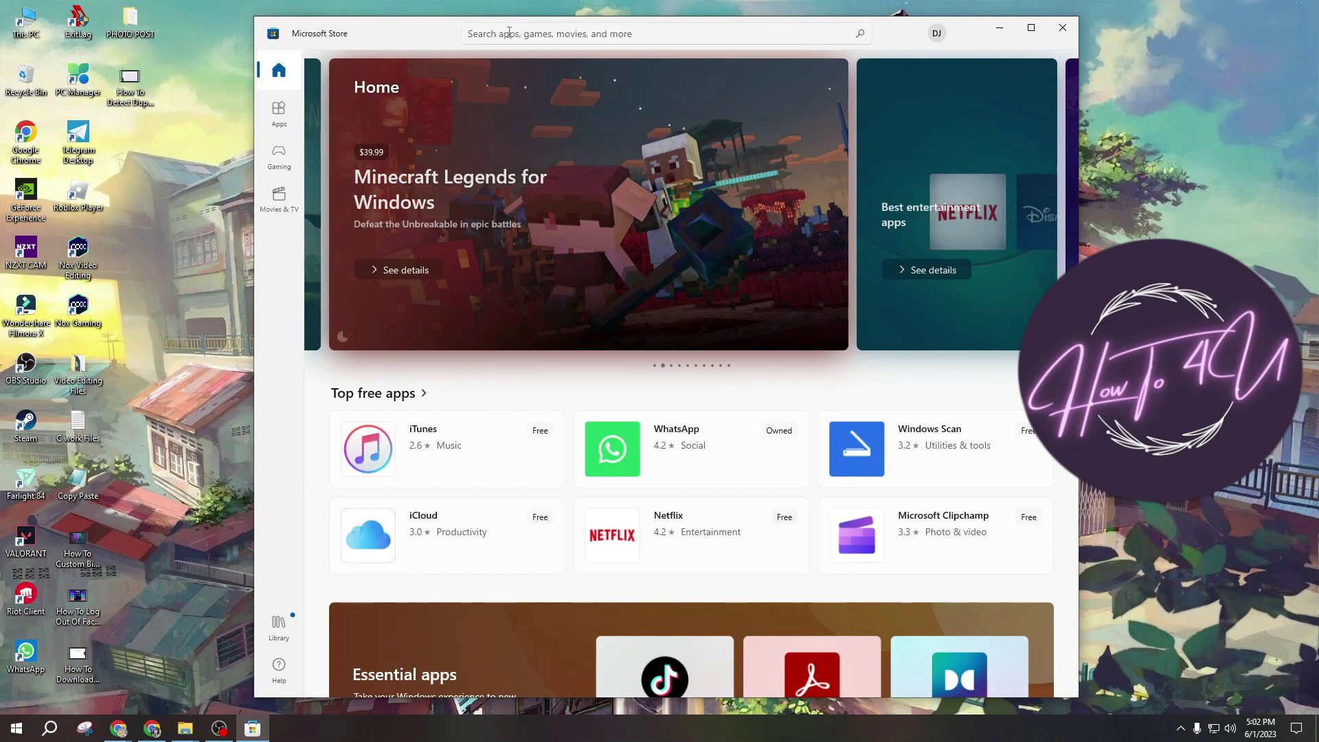
{"action": "left_click", "coordinate": [530, 38]}
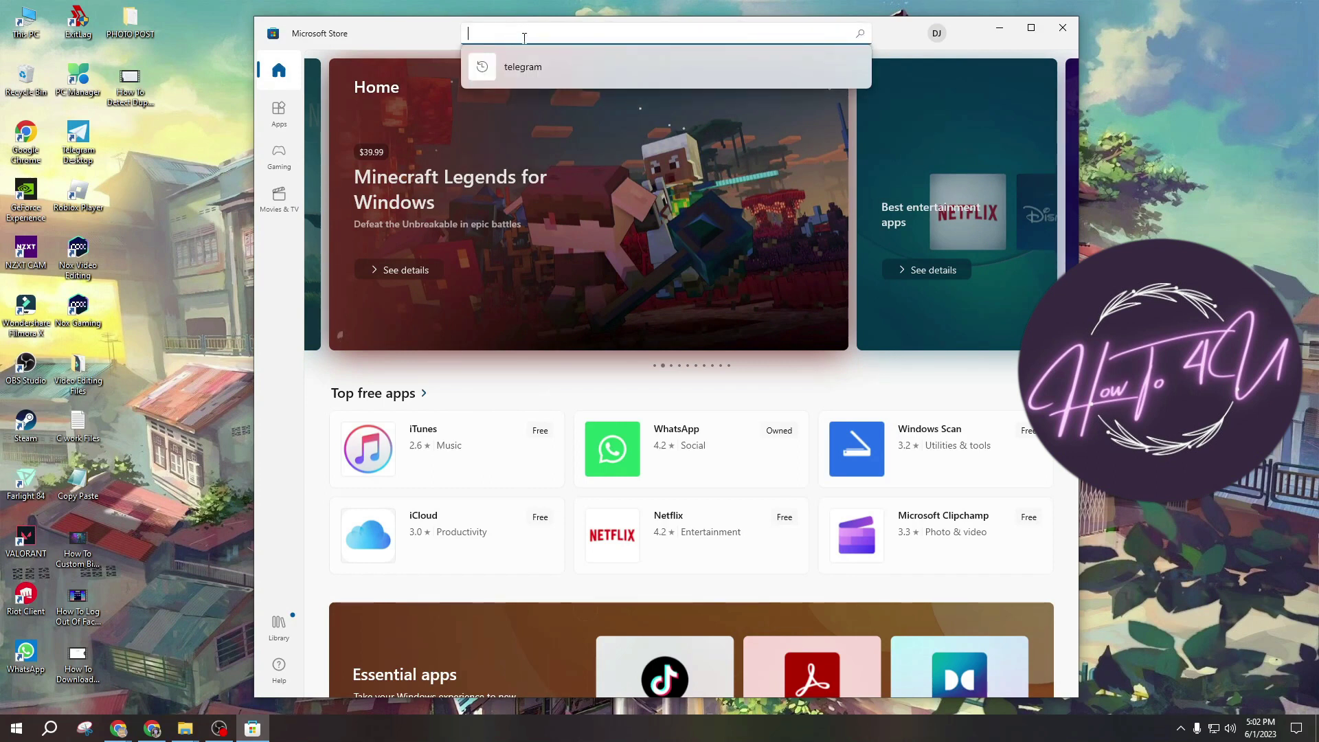
{"action": "type", "text": "netflix"}
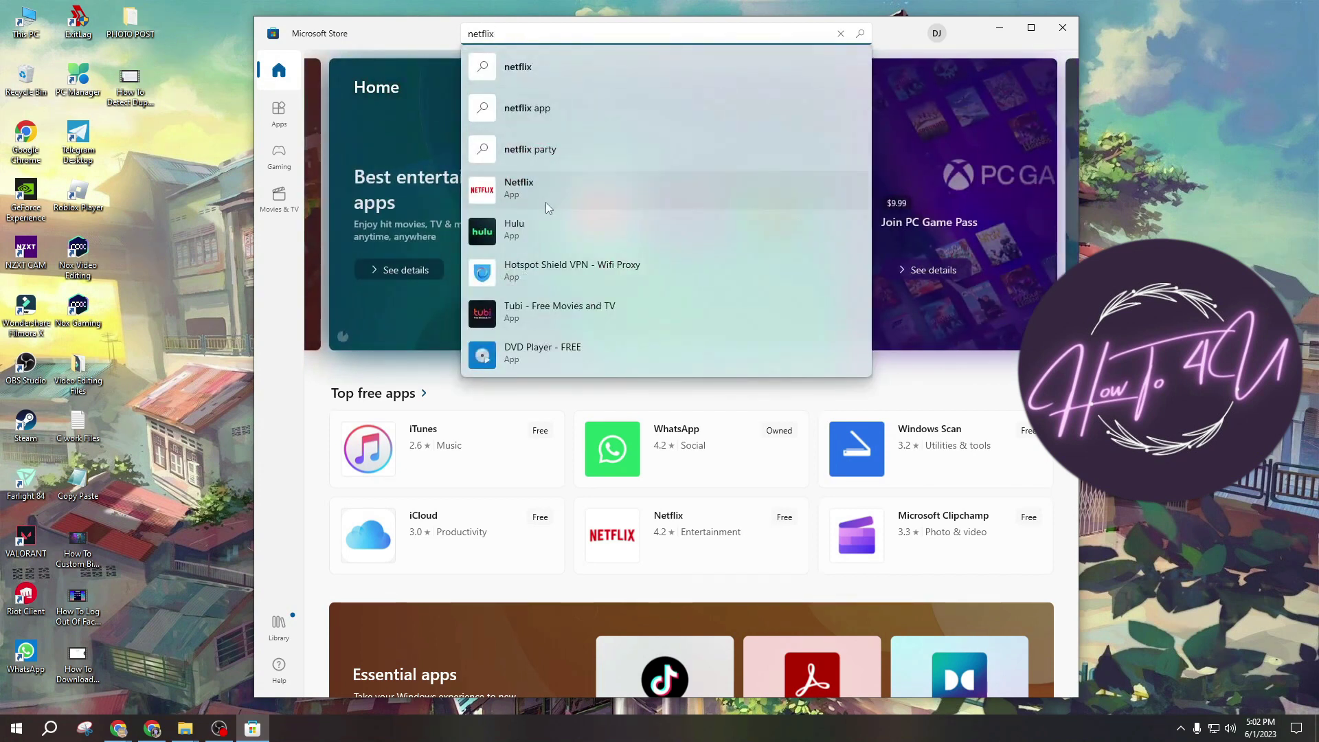
{"action": "left_click", "coordinate": [554, 199]}
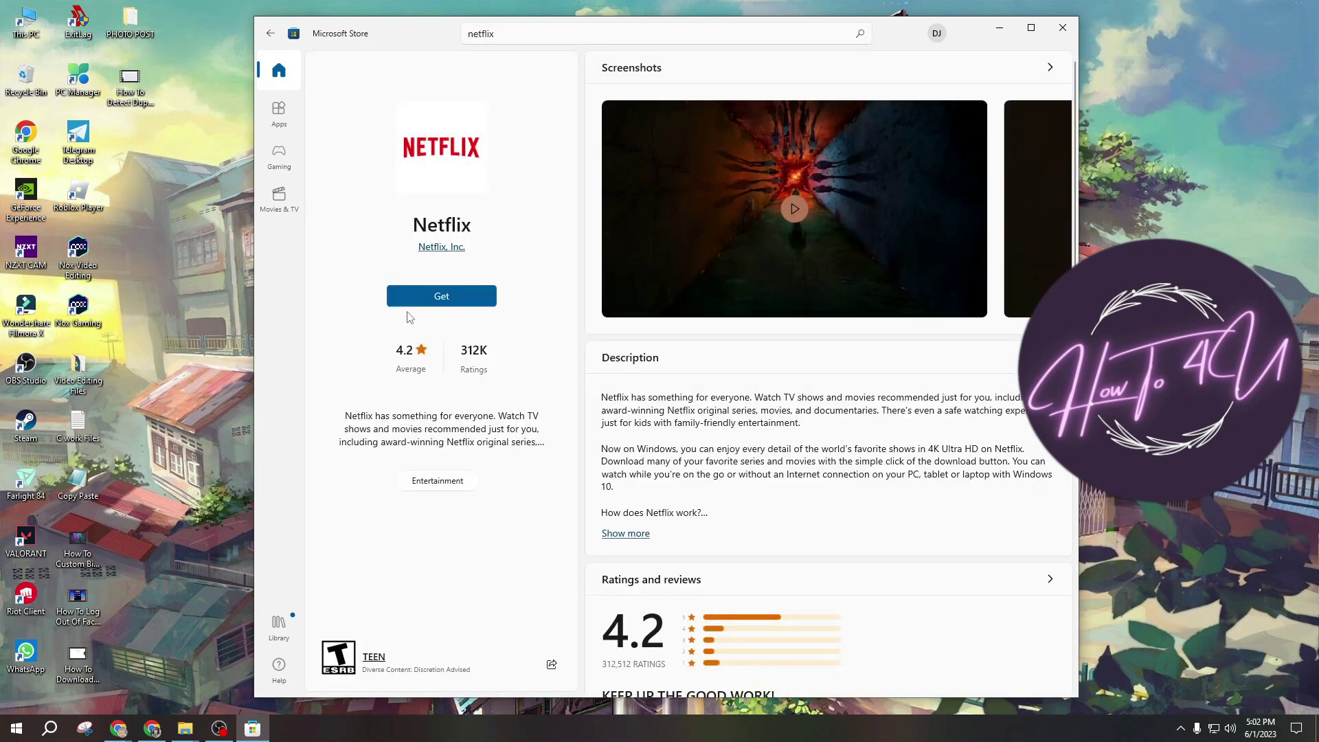
{"action": "left_click", "coordinate": [444, 300]}
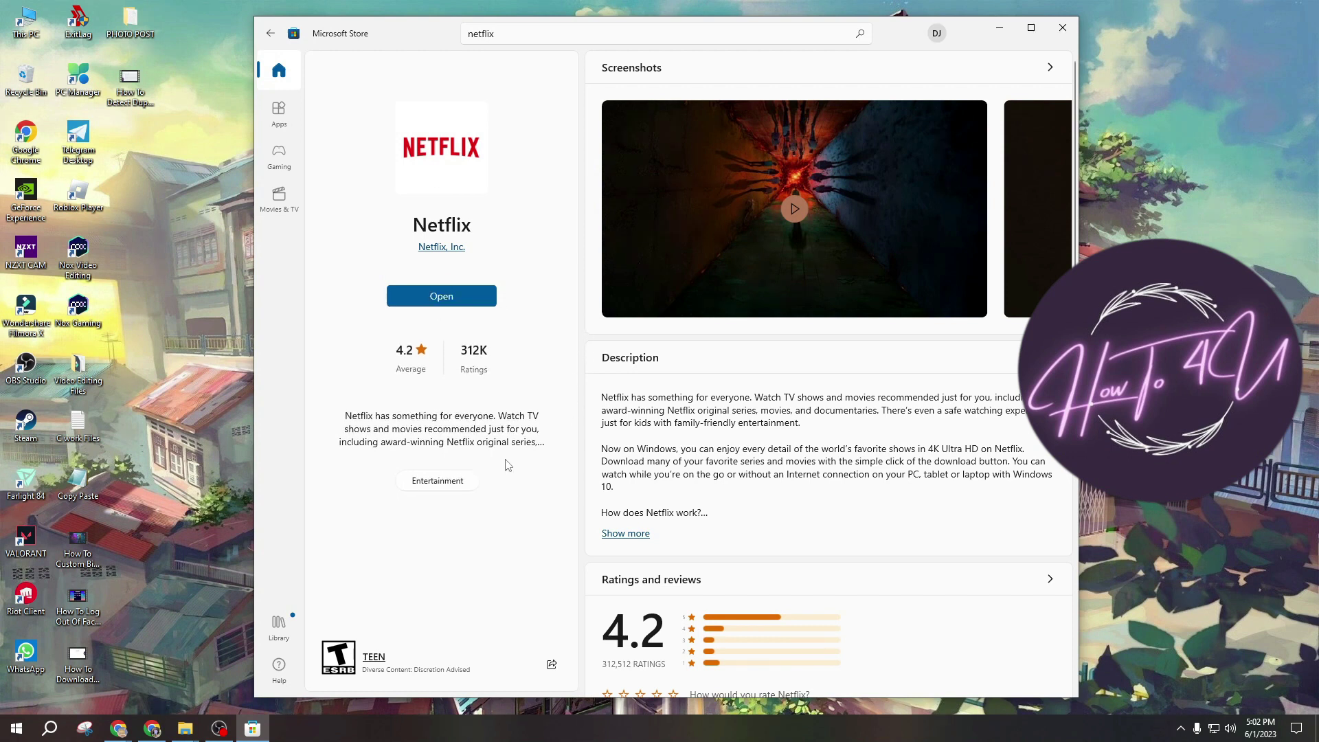
{"action": "mouse_move", "coordinate": [119, 729]}
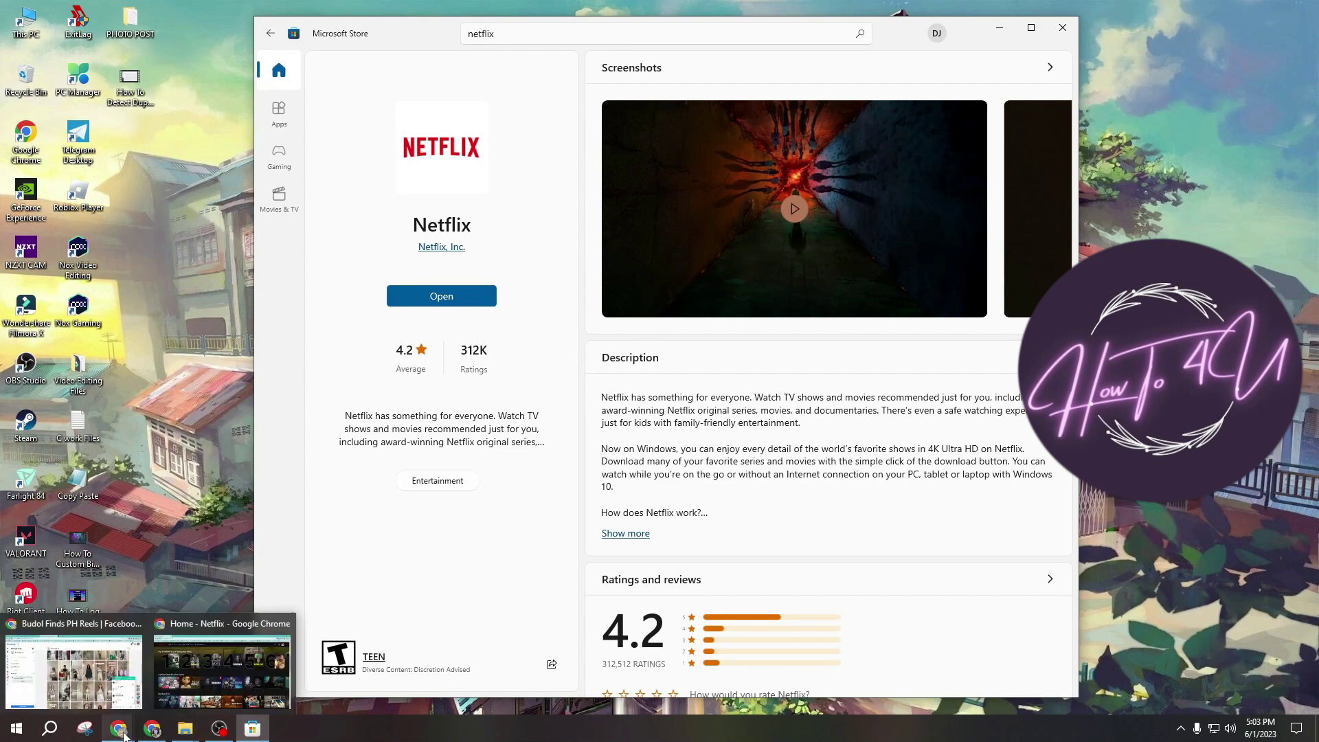
Bring the Chrome Netflix page forward, then return to the Netflix Store page
{"action": "left_click", "coordinate": [222, 670]}
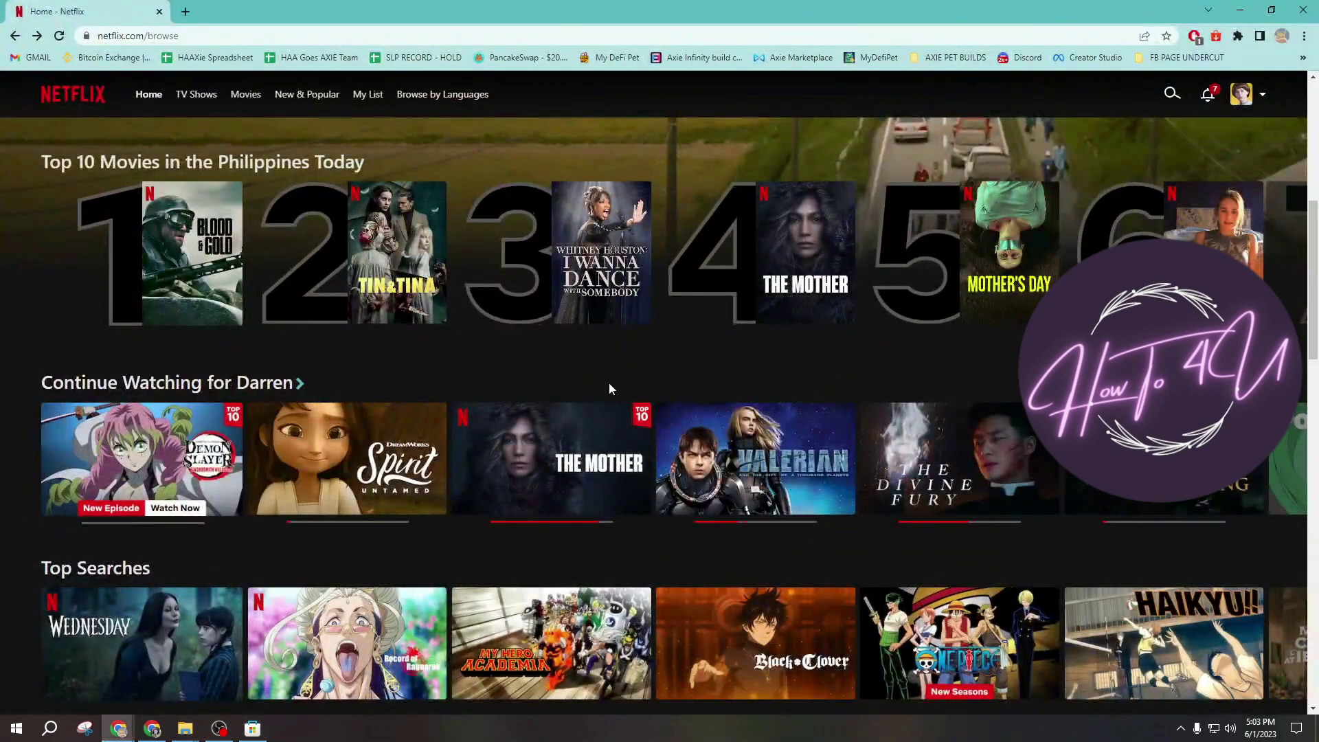
{"action": "scroll", "coordinate": [577, 382], "scroll_direction": "up", "scroll_amount": 1}
{"action": "scroll", "coordinate": [515, 434], "scroll_direction": "down", "scroll_amount": 1}
{"action": "scroll", "coordinate": [496, 469], "scroll_direction": "up", "scroll_amount": 1}
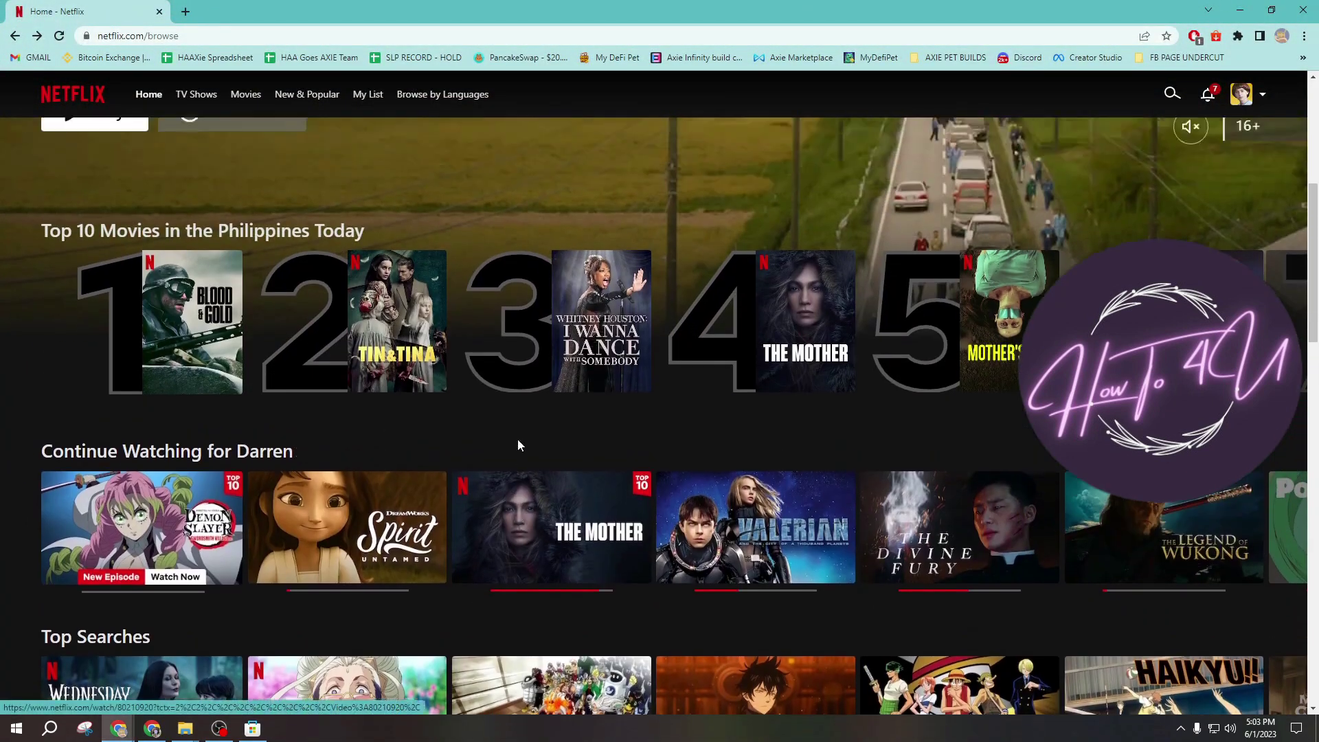
{"action": "scroll", "coordinate": [520, 439], "scroll_direction": "up", "scroll_amount": 2}
{"action": "scroll", "coordinate": [588, 485], "scroll_direction": "down", "scroll_amount": 2}
{"action": "scroll", "coordinate": [554, 469], "scroll_direction": "down", "scroll_amount": 3}
{"action": "scroll", "coordinate": [536, 463], "scroll_direction": "down", "scroll_amount": 2}
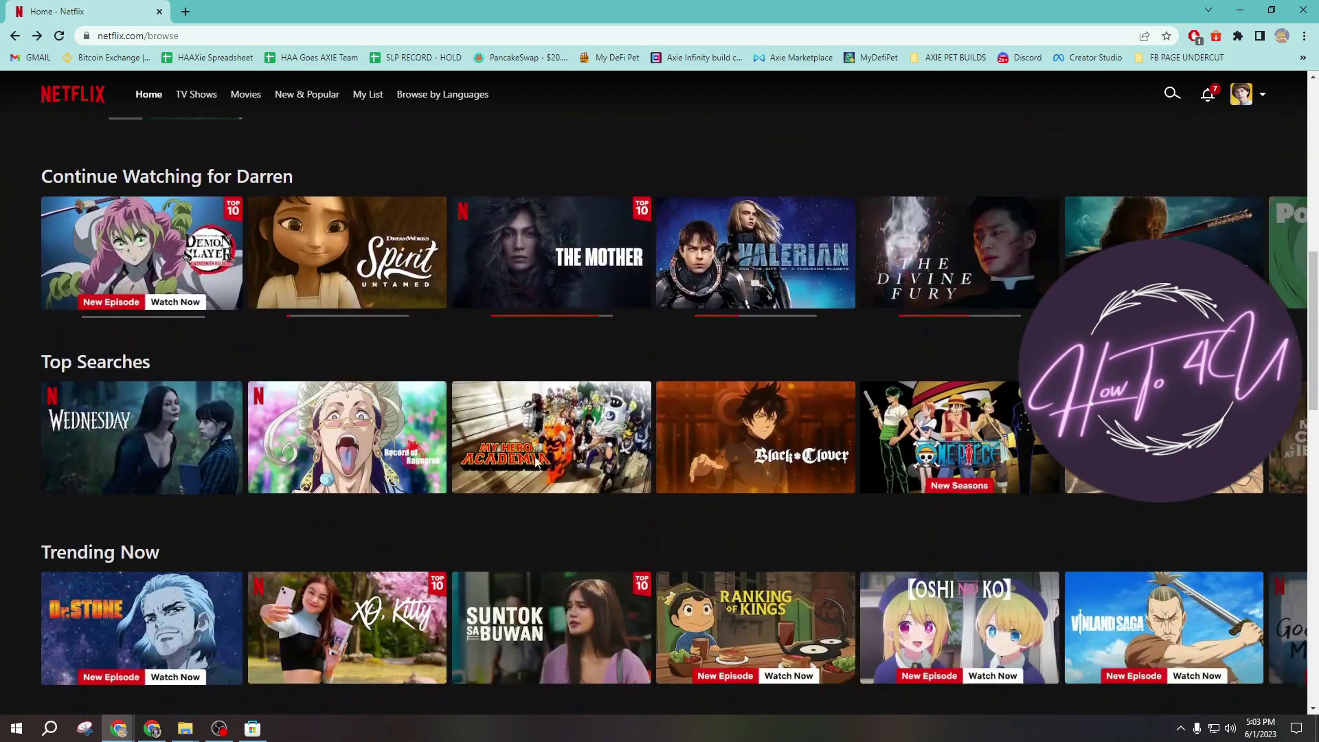
{"action": "scroll", "coordinate": [537, 462], "scroll_direction": "up", "scroll_amount": 2}
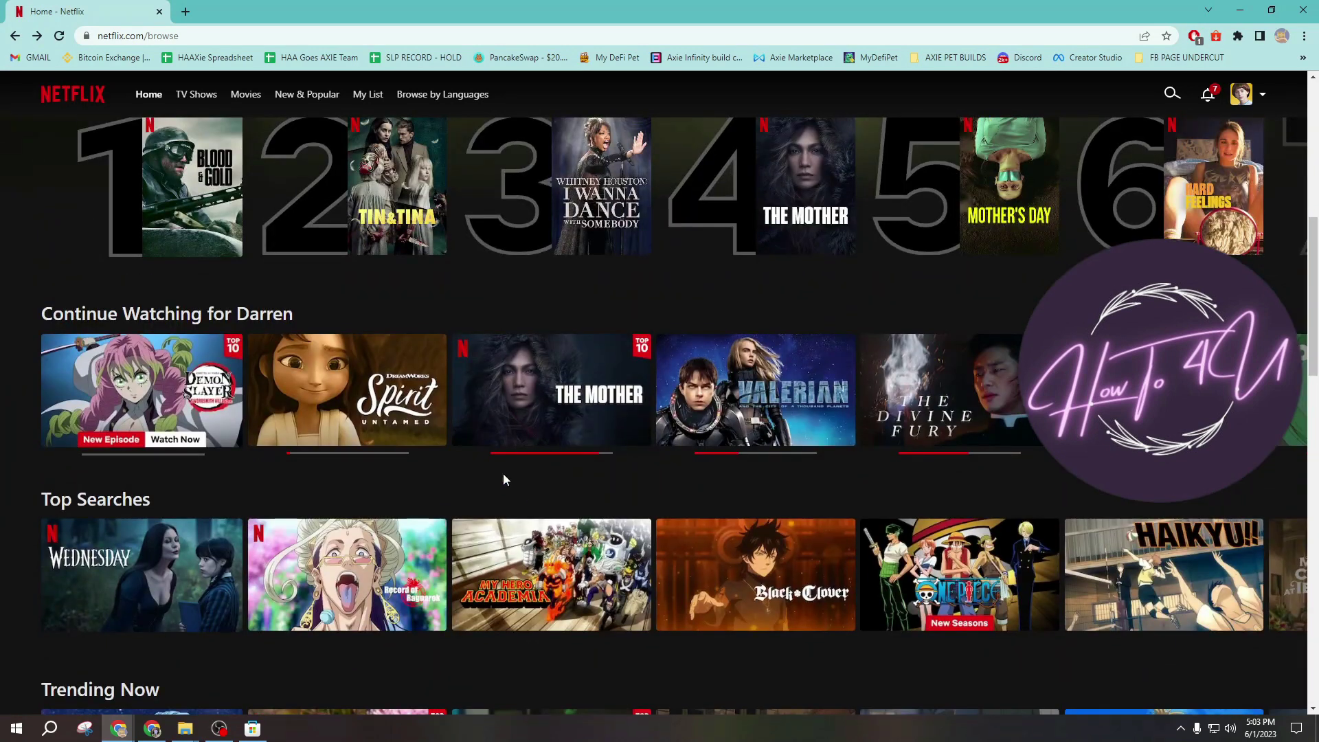
{"action": "left_click", "coordinate": [251, 730]}
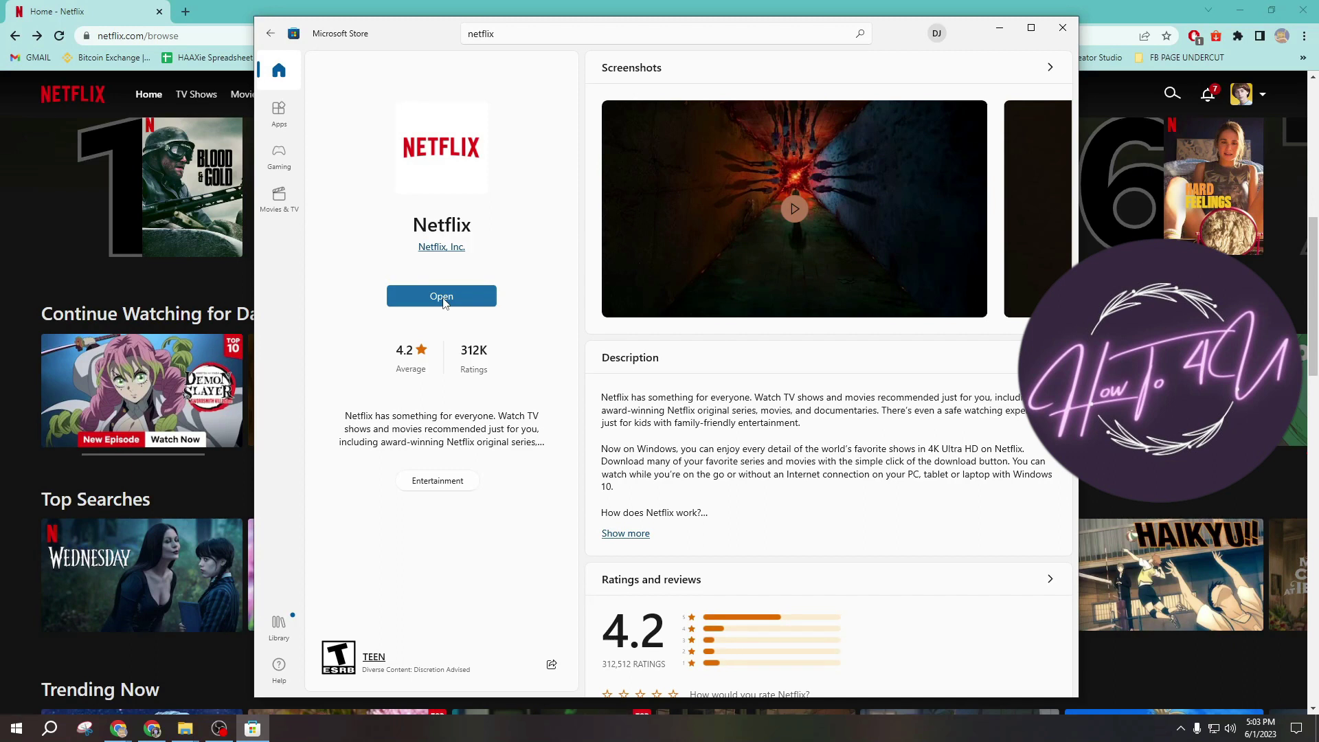
Launch the newly installed Netflix app, start Spirit Untamed, and pause it
{"action": "left_click", "coordinate": [443, 303]}
{"action": "scroll", "coordinate": [529, 513], "scroll_direction": "up", "scroll_amount": 1}
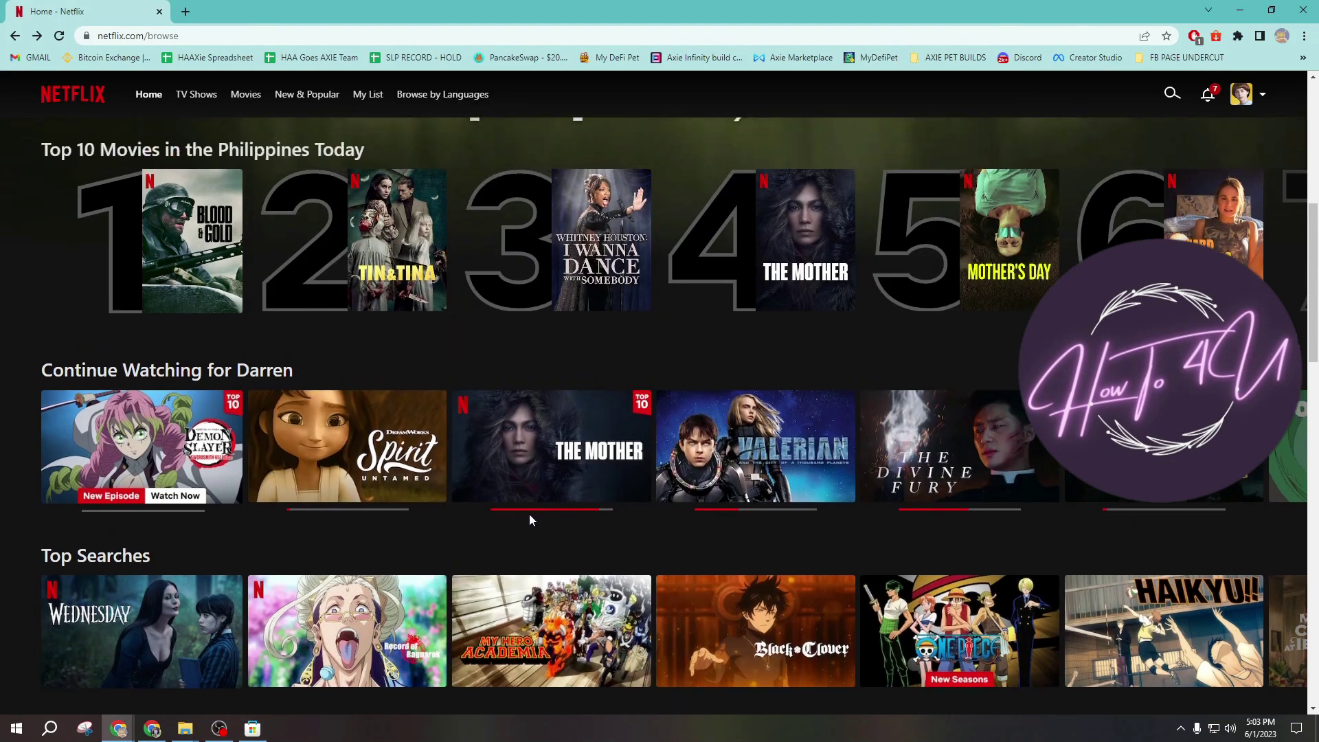
{"action": "mouse_move", "coordinate": [347, 433]}
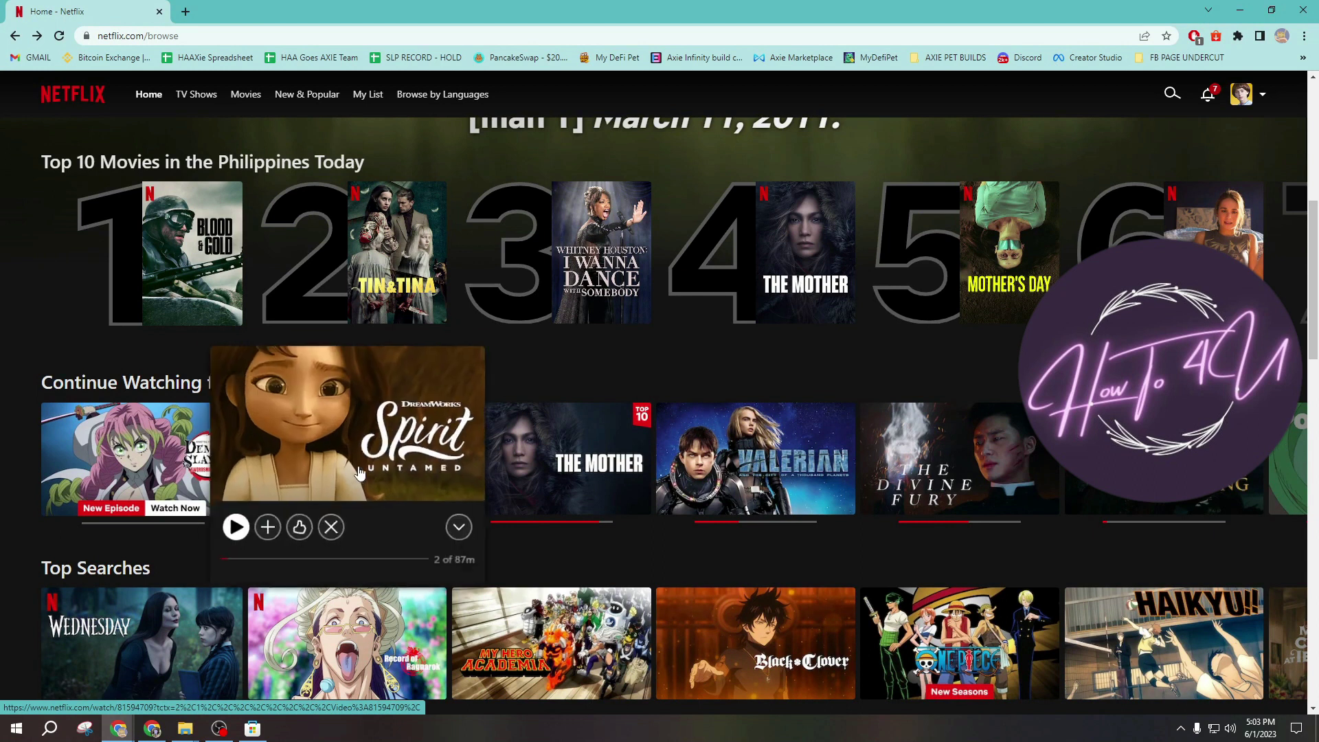
{"action": "left_click", "coordinate": [358, 464]}
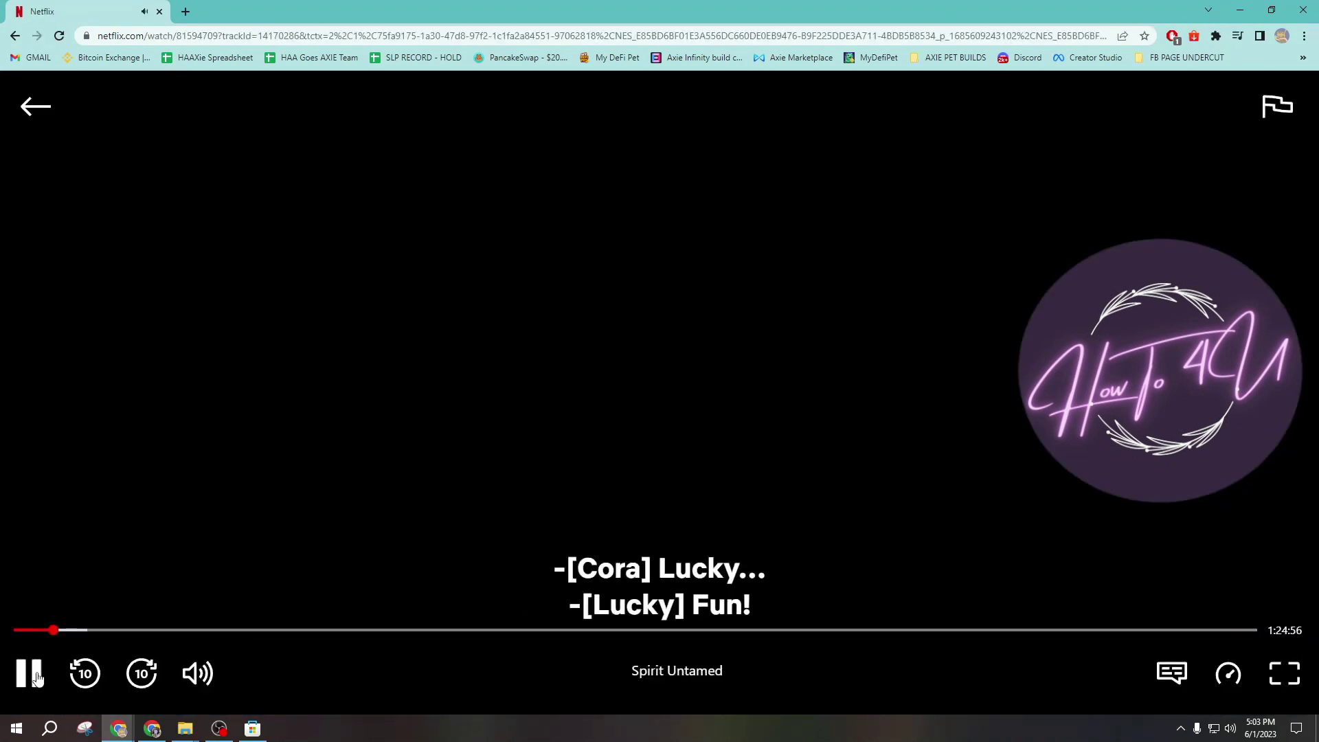
{"action": "left_click", "coordinate": [526, 546]}
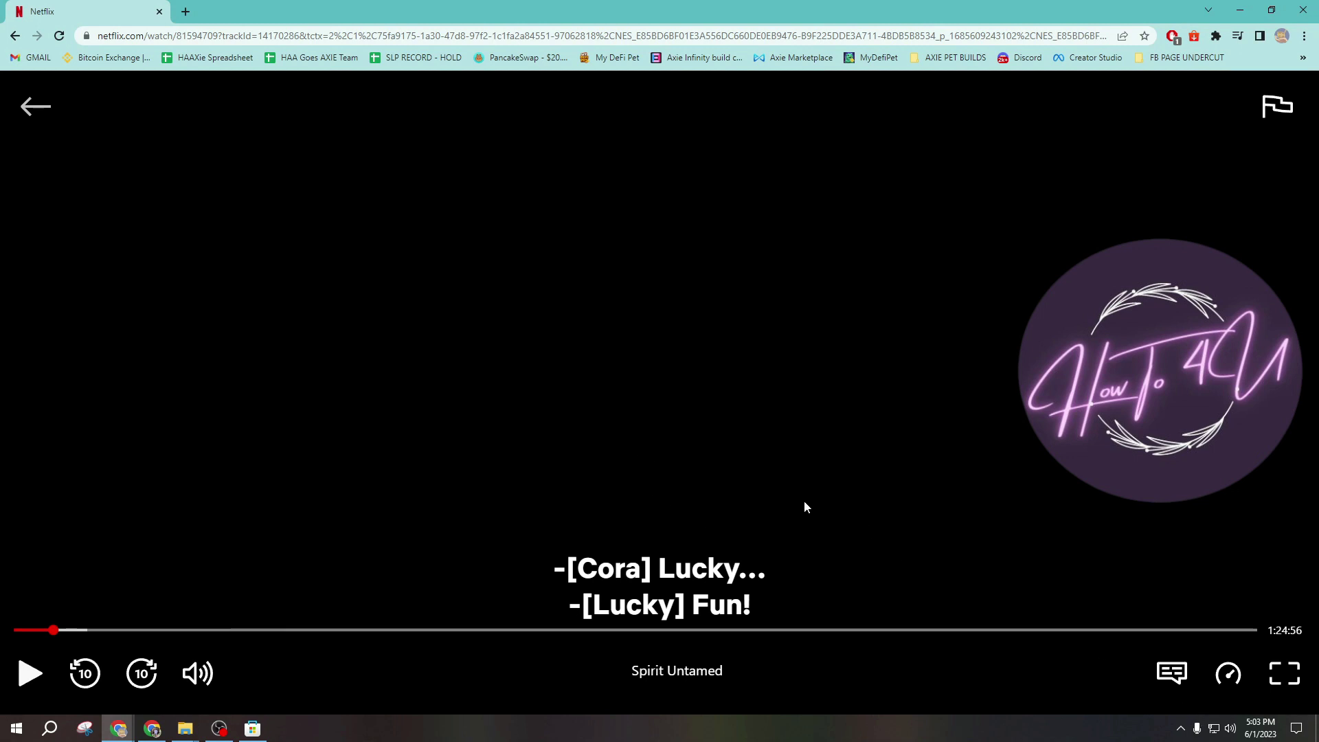
Bring back the Netflix Store page and close the Microsoft Store window
{"action": "left_click", "coordinate": [253, 729]}
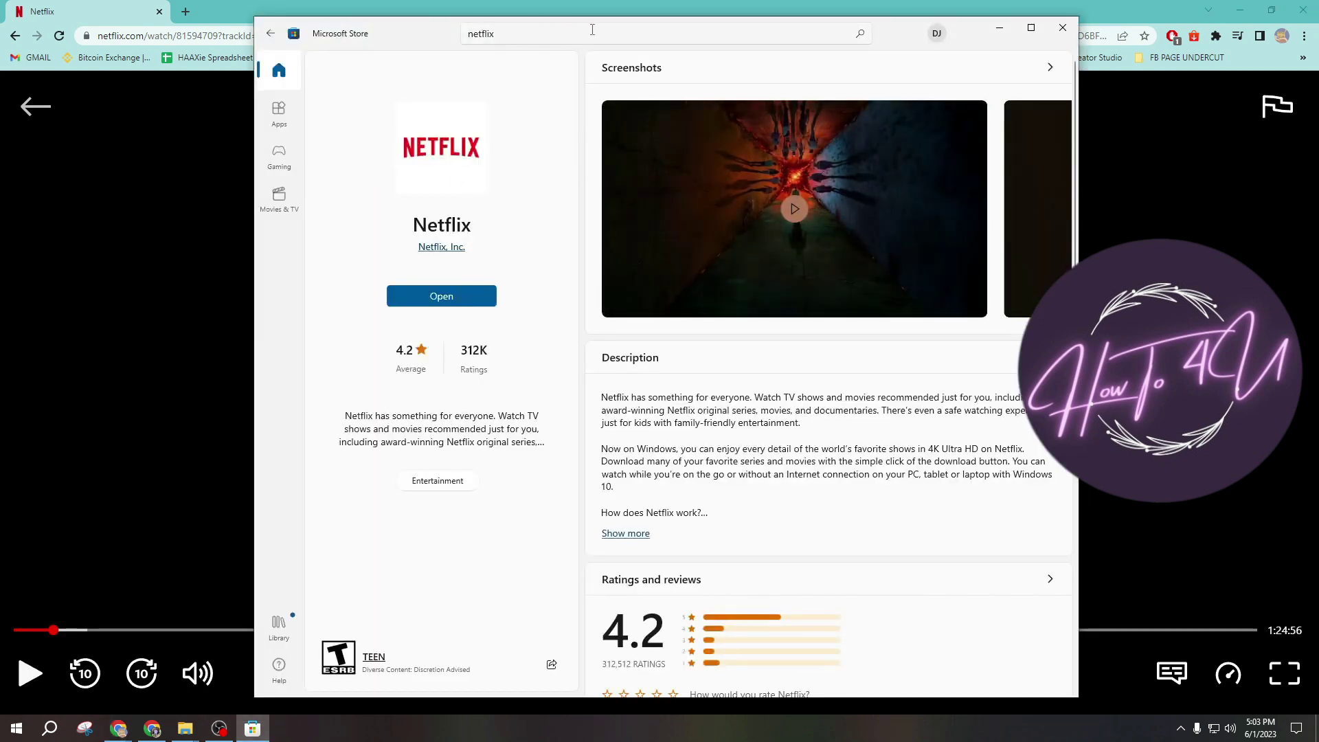
{"action": "left_click_drag", "start_coordinate": [407, 33], "coordinate": [407, 23]}
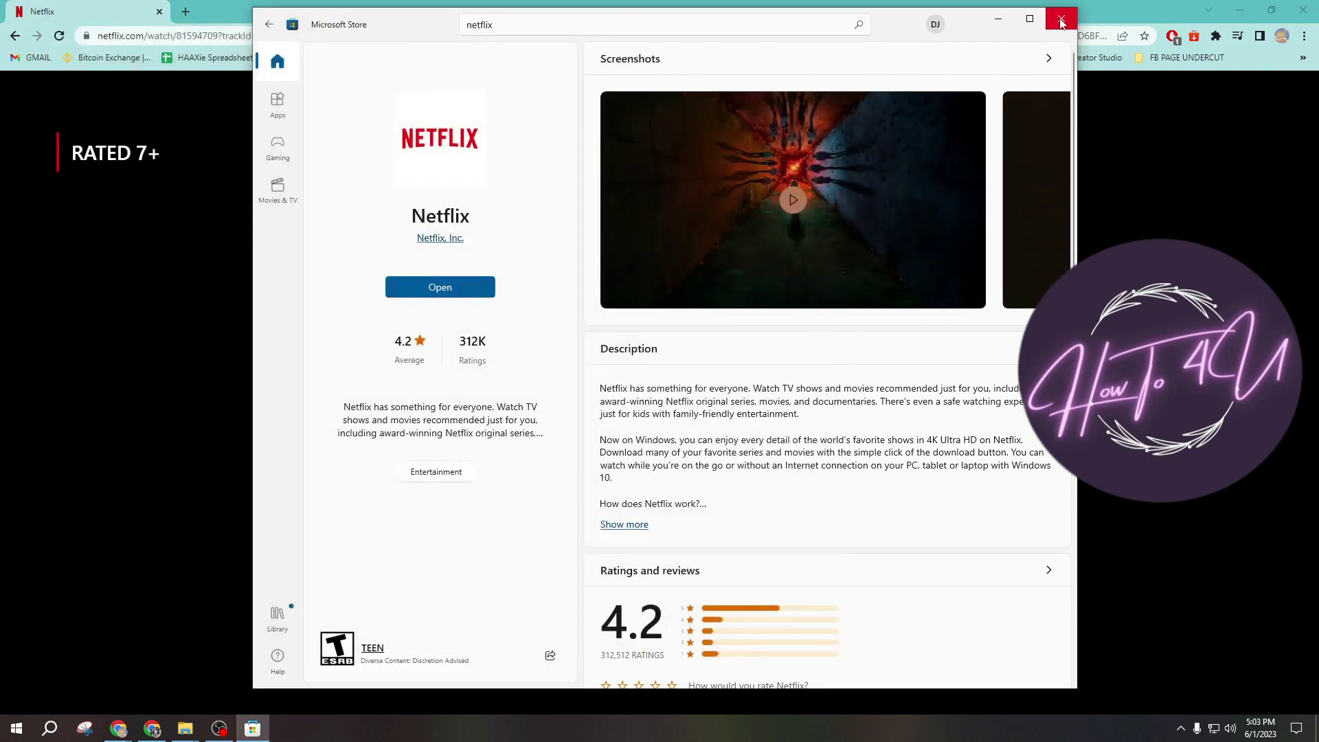
{"action": "left_click", "coordinate": [1062, 22]}
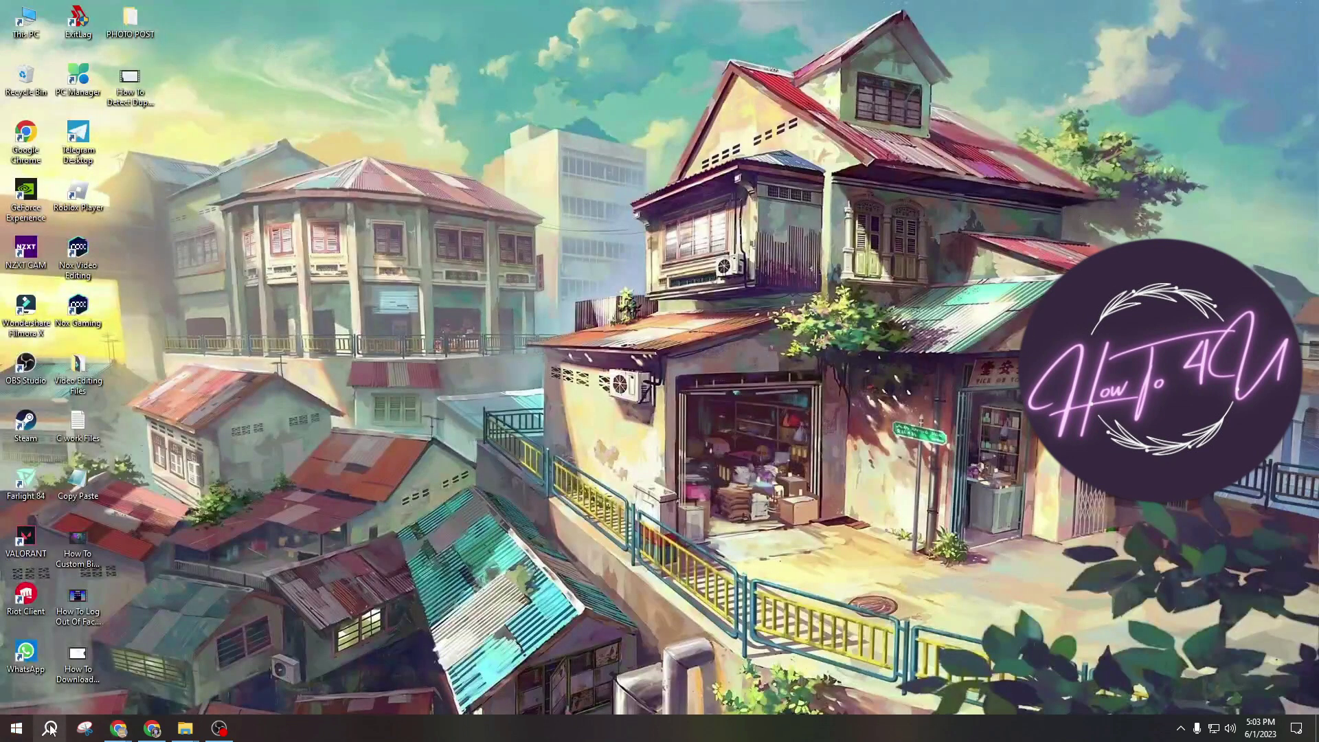
Search Windows for 'netflix' and launch the Netflix app best match
{"action": "left_click", "coordinate": [50, 729]}
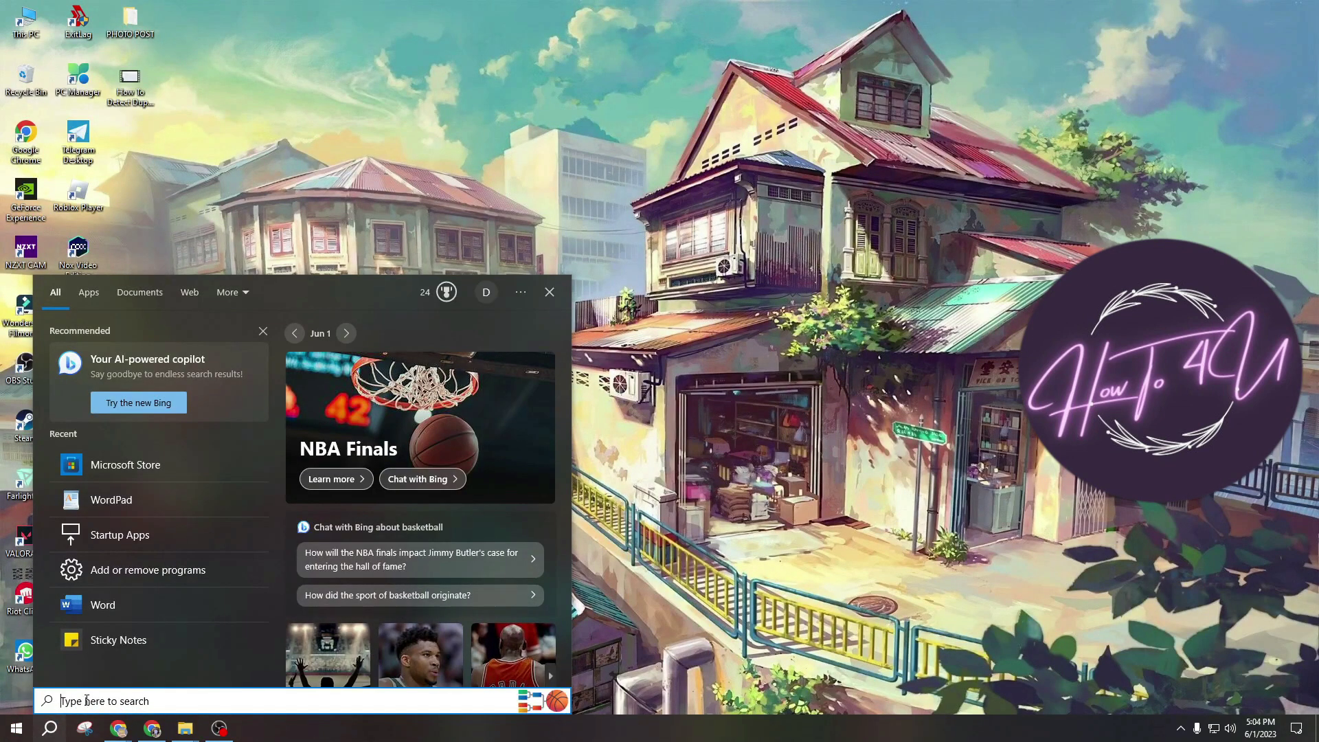
{"action": "type", "text": "netflix"}
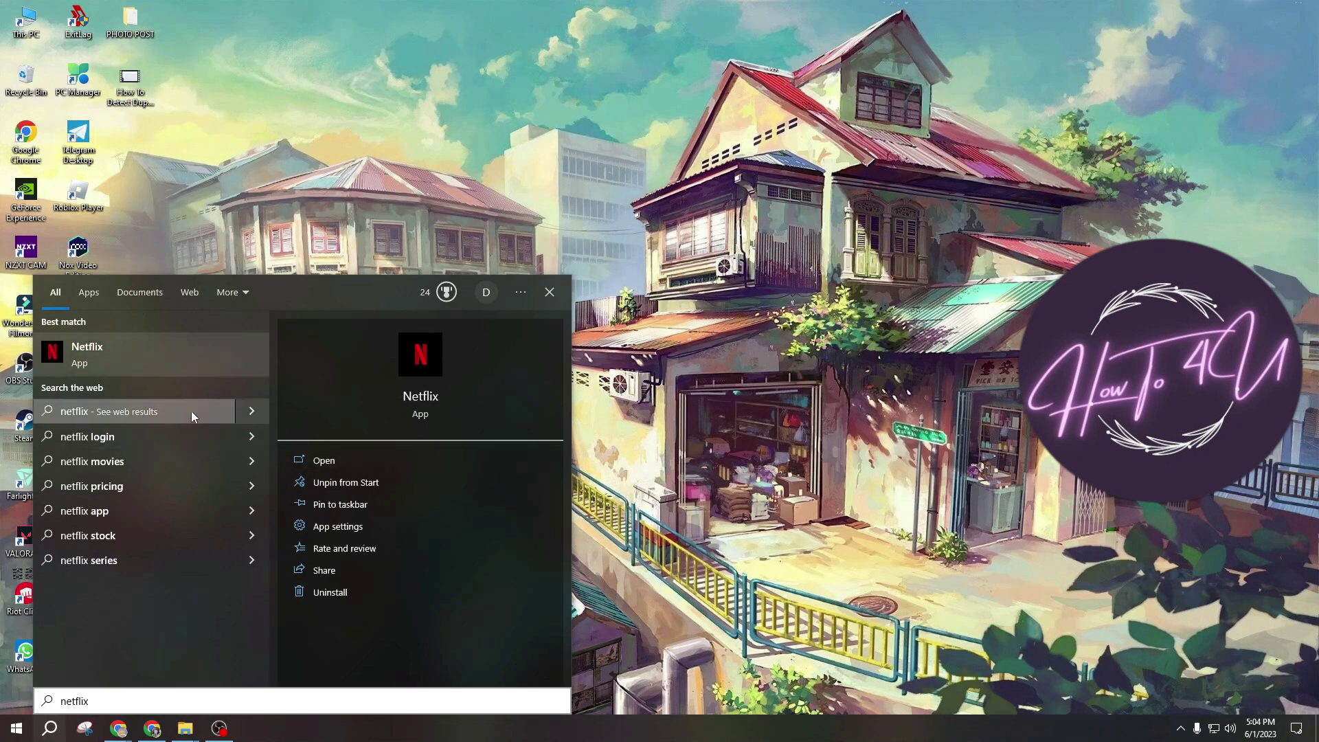
{"action": "left_click", "coordinate": [148, 363]}
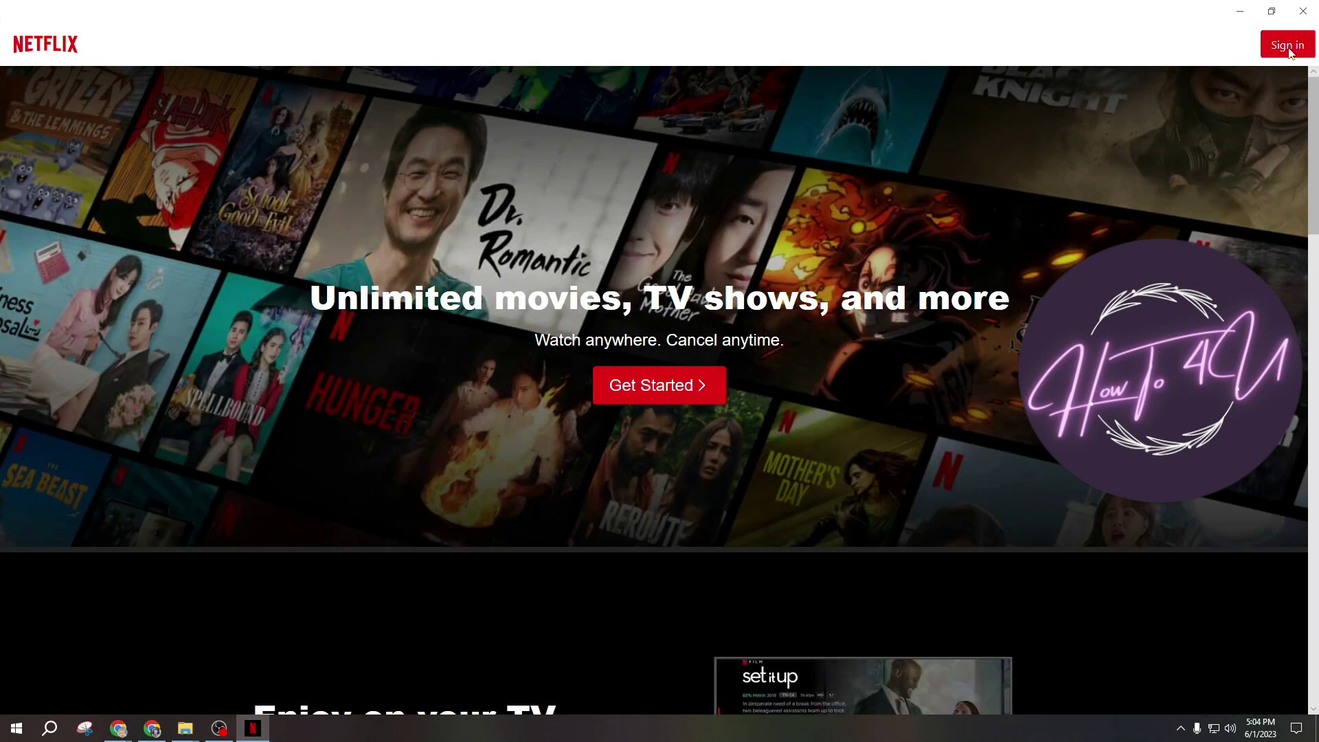
Sign in to the Netflix app with the account email and password
{"action": "left_click", "coordinate": [1287, 46]}
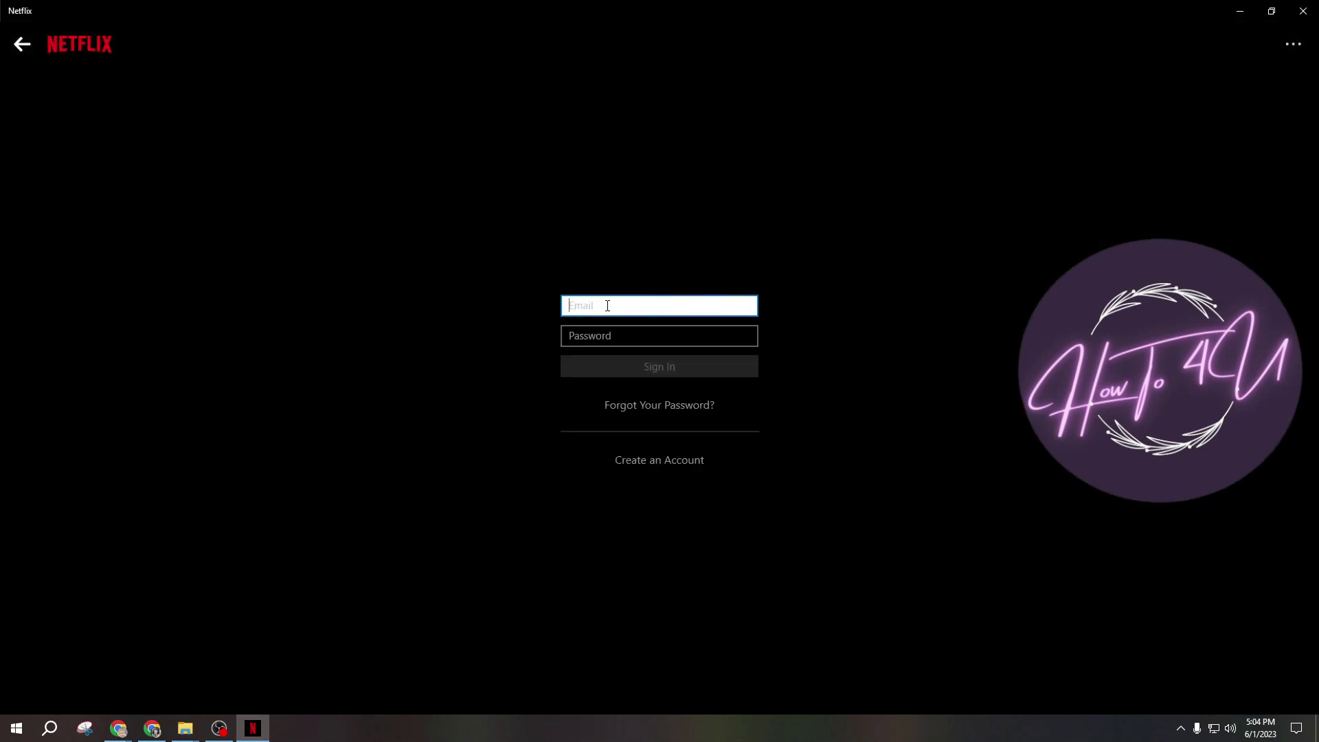
{"action": "left_click", "coordinate": [650, 368]}
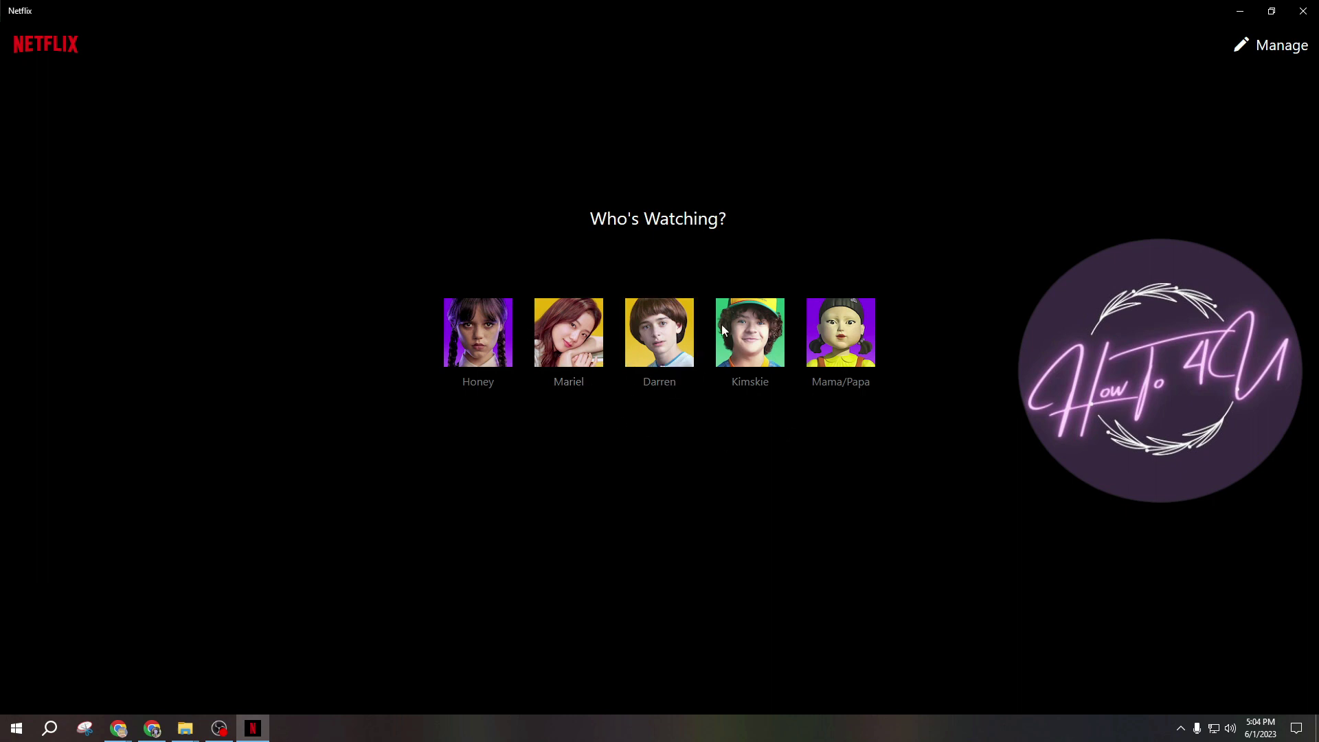
Choose a viewing profile and dismiss the Download & Go tip with OK
{"action": "left_click", "coordinate": [659, 334]}
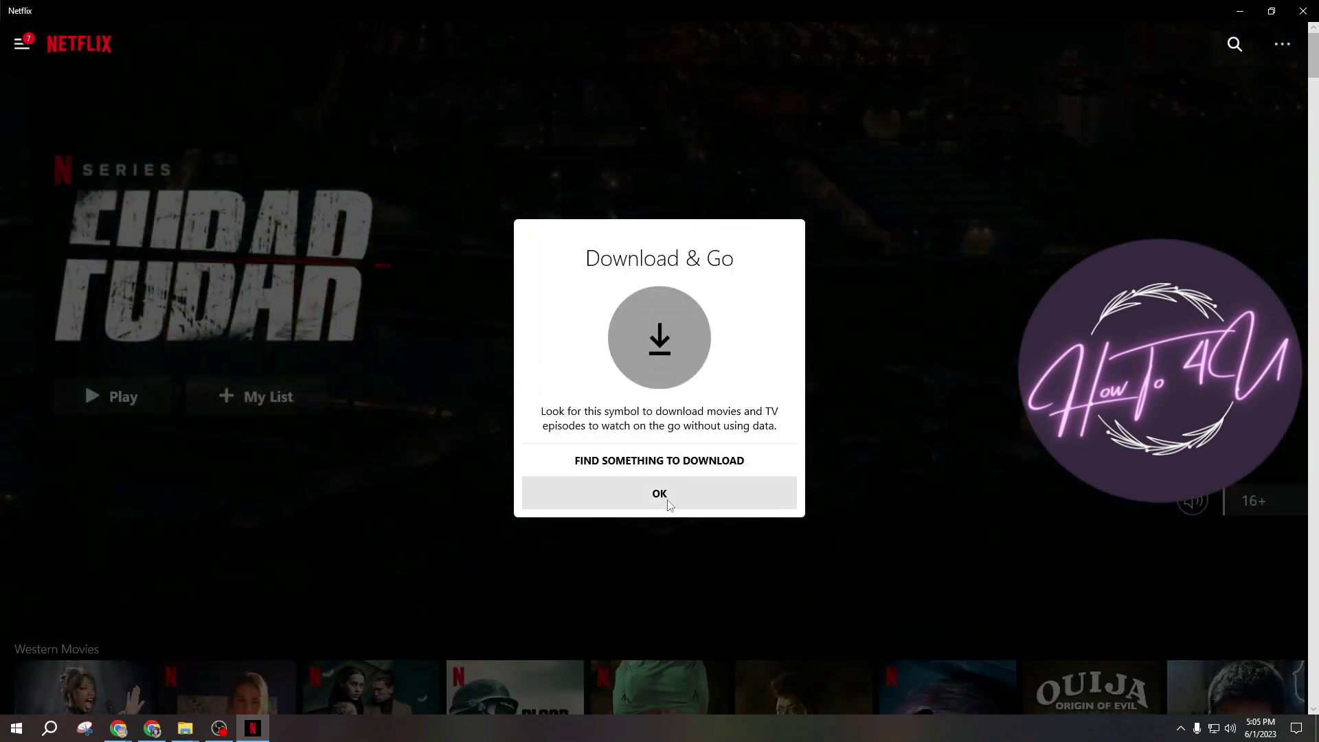
{"action": "left_click", "coordinate": [660, 494]}
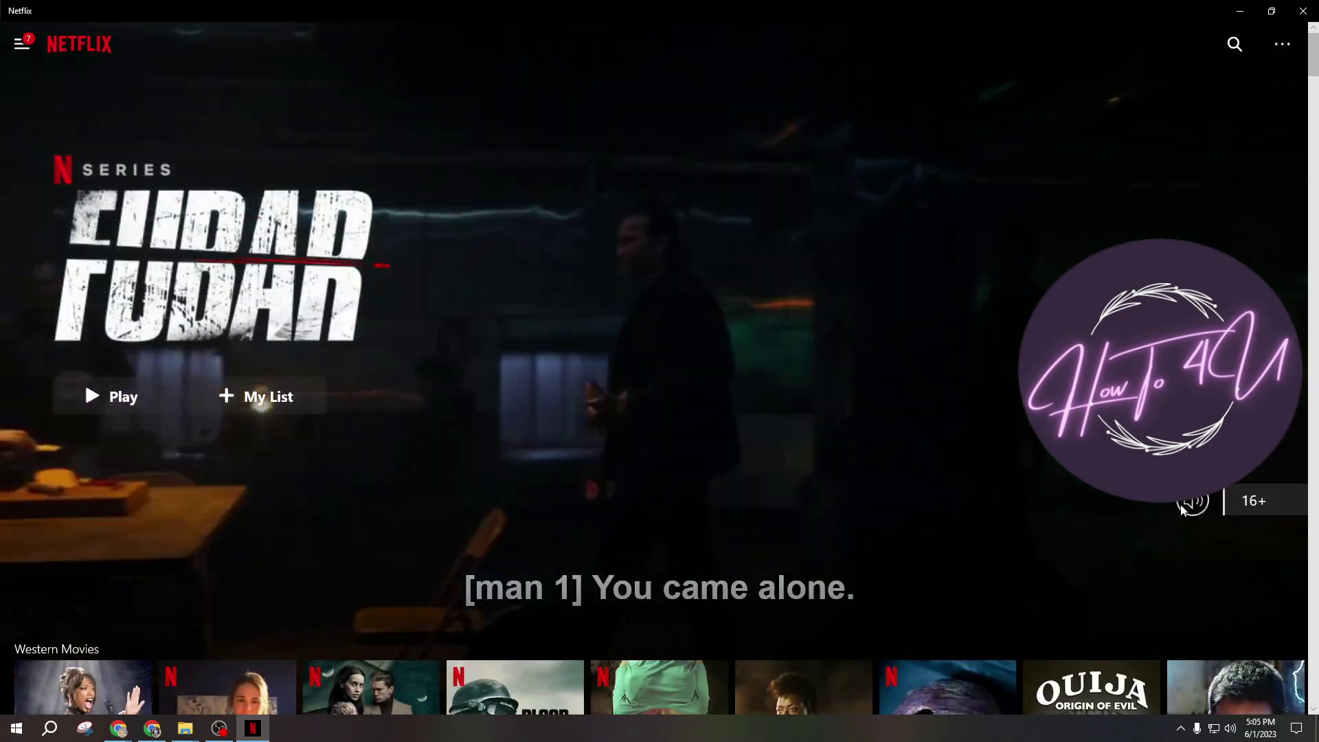
{"action": "scroll", "coordinate": [637, 468], "scroll_direction": "down", "scroll_amount": 2}
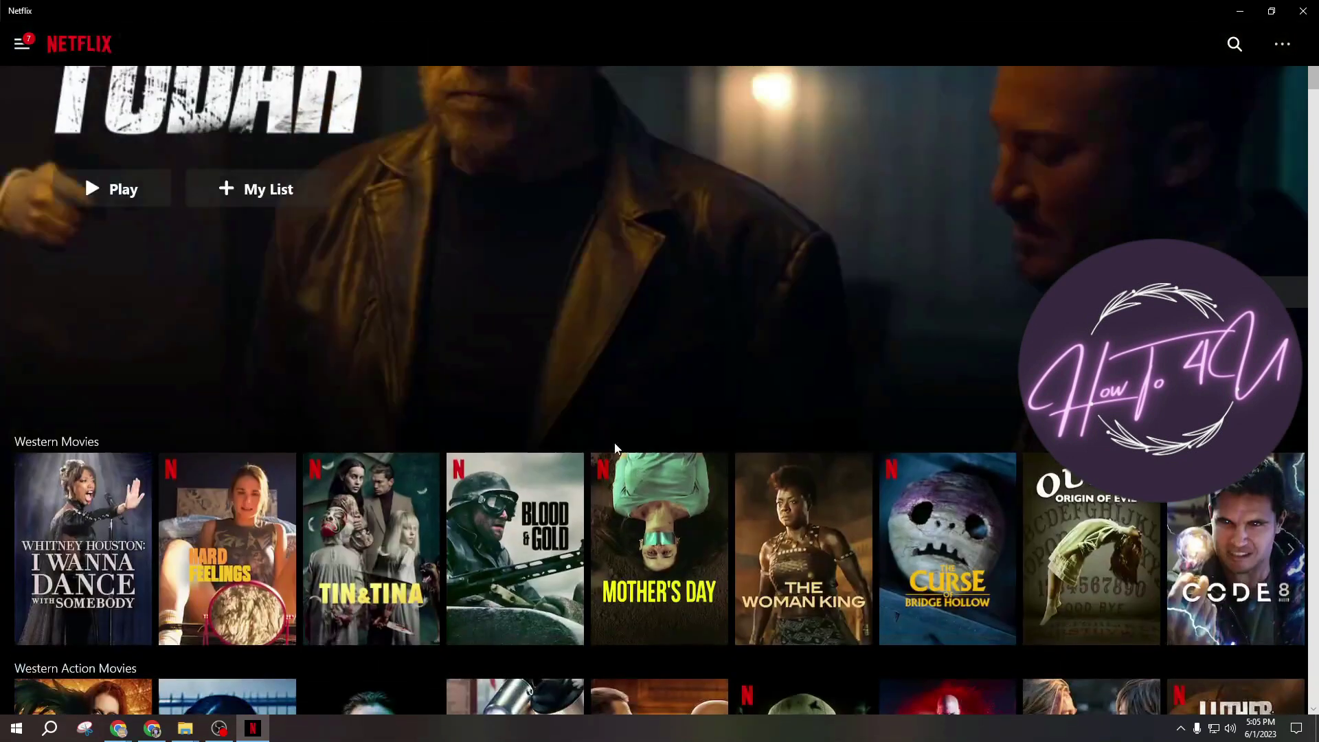
{"action": "scroll", "coordinate": [616, 449], "scroll_direction": "down", "scroll_amount": 1}
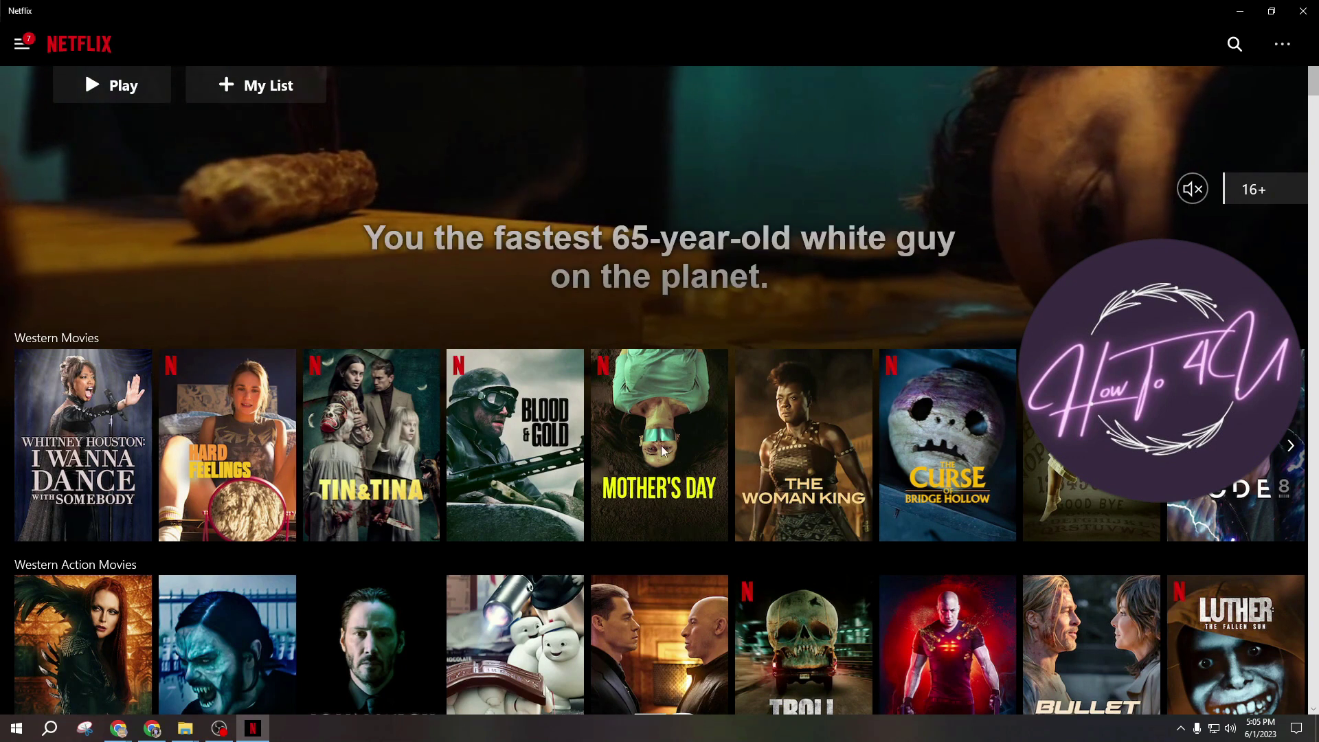
Open the Mother's Day details, download the film, and close the details panel
{"action": "left_click", "coordinate": [632, 452]}
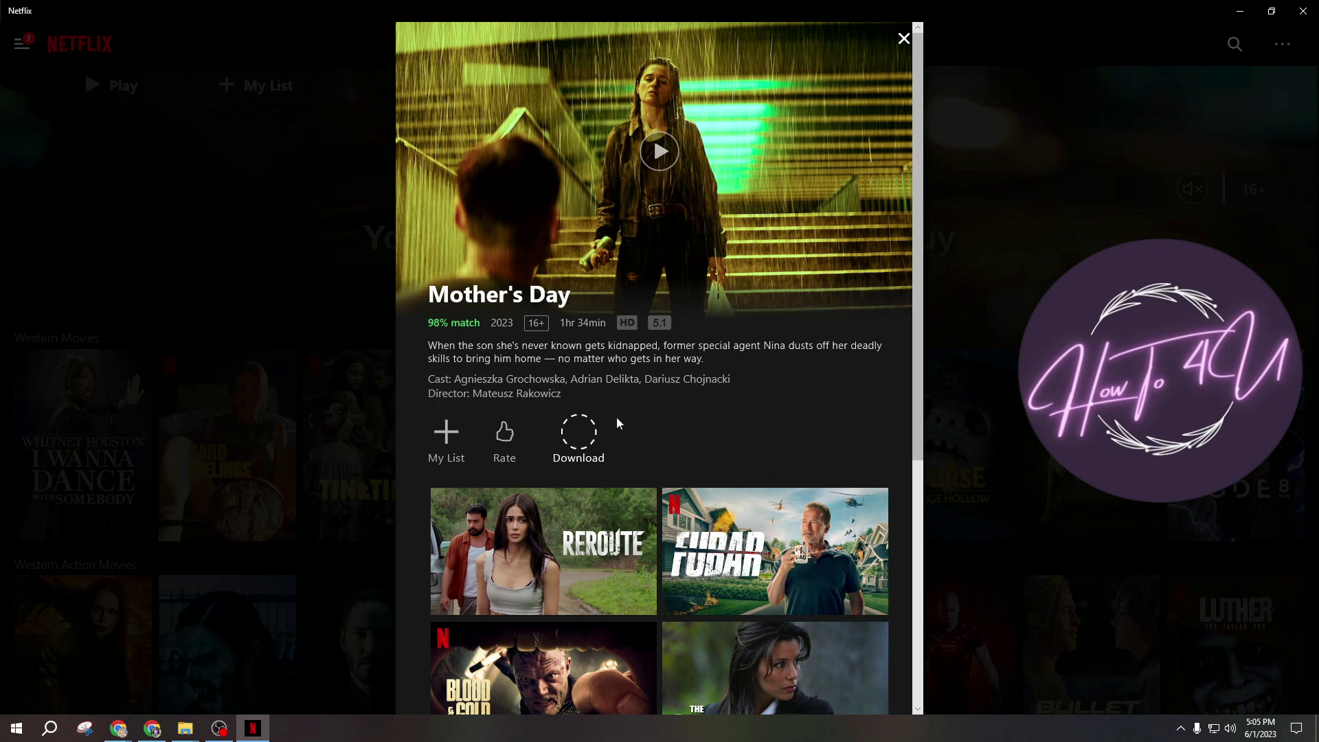
{"action": "left_click", "coordinate": [579, 433]}
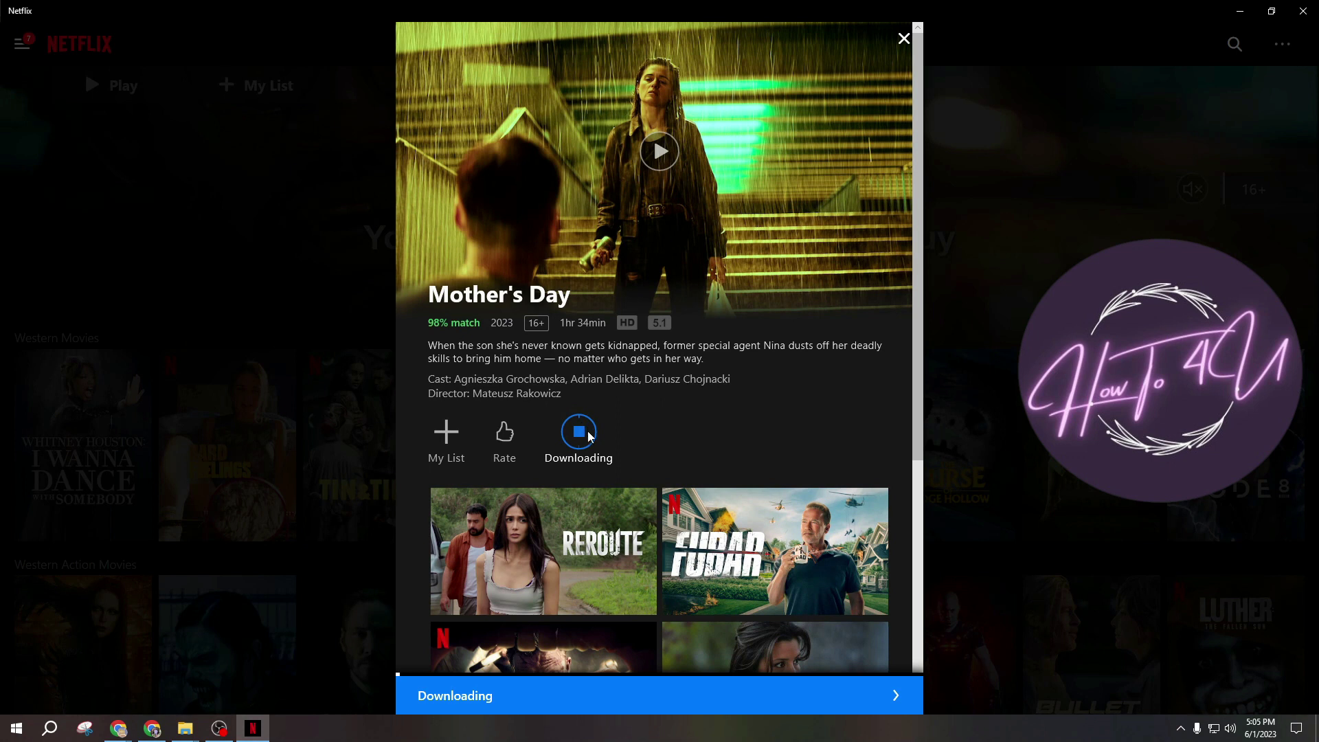
{"action": "left_click", "coordinate": [285, 264]}
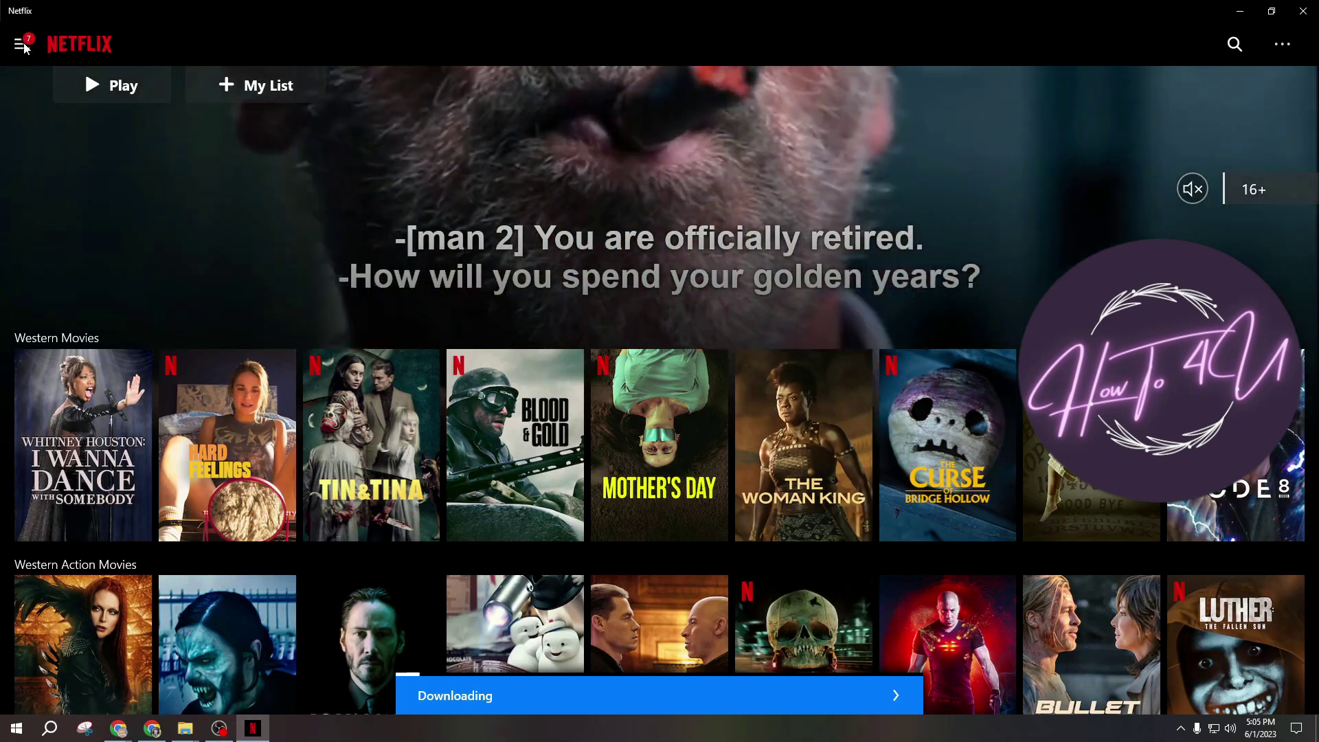
Go to My Downloads through the hamburger navigation menu
{"action": "left_click", "coordinate": [19, 45]}
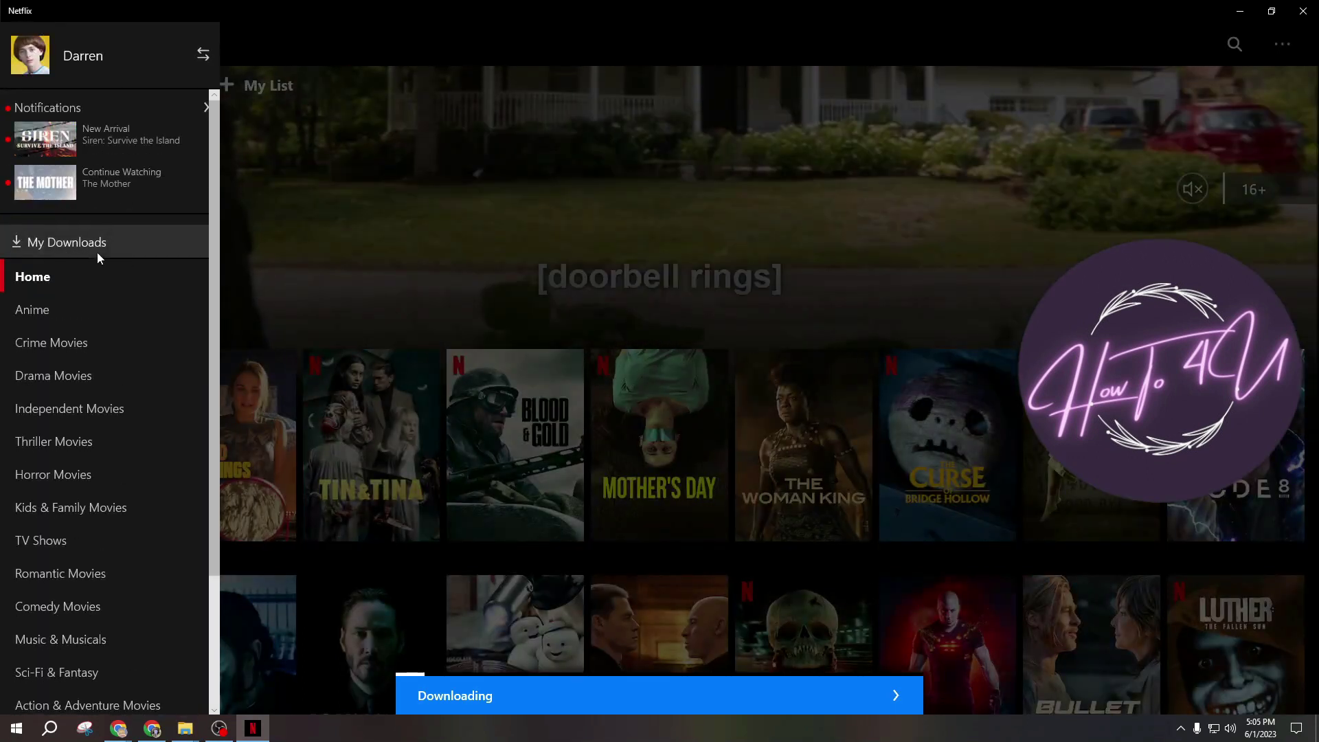
{"action": "left_click", "coordinate": [102, 244]}
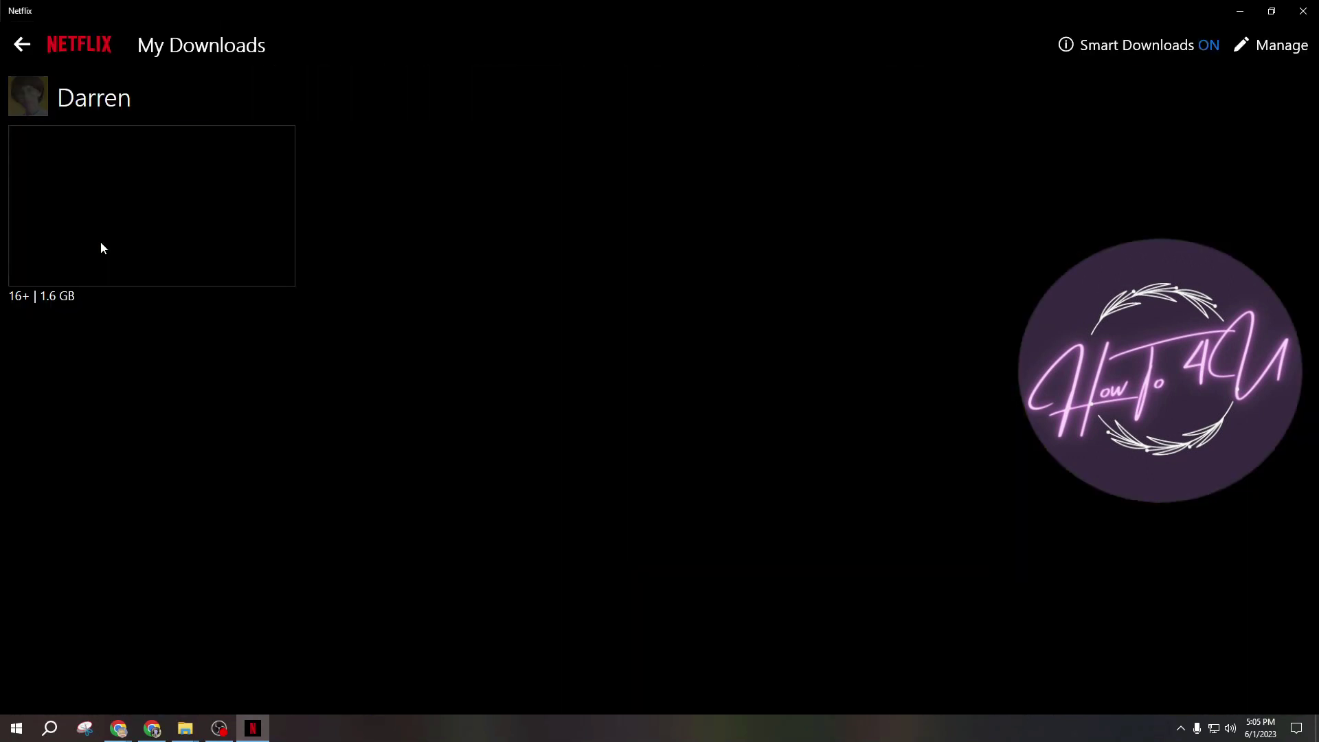